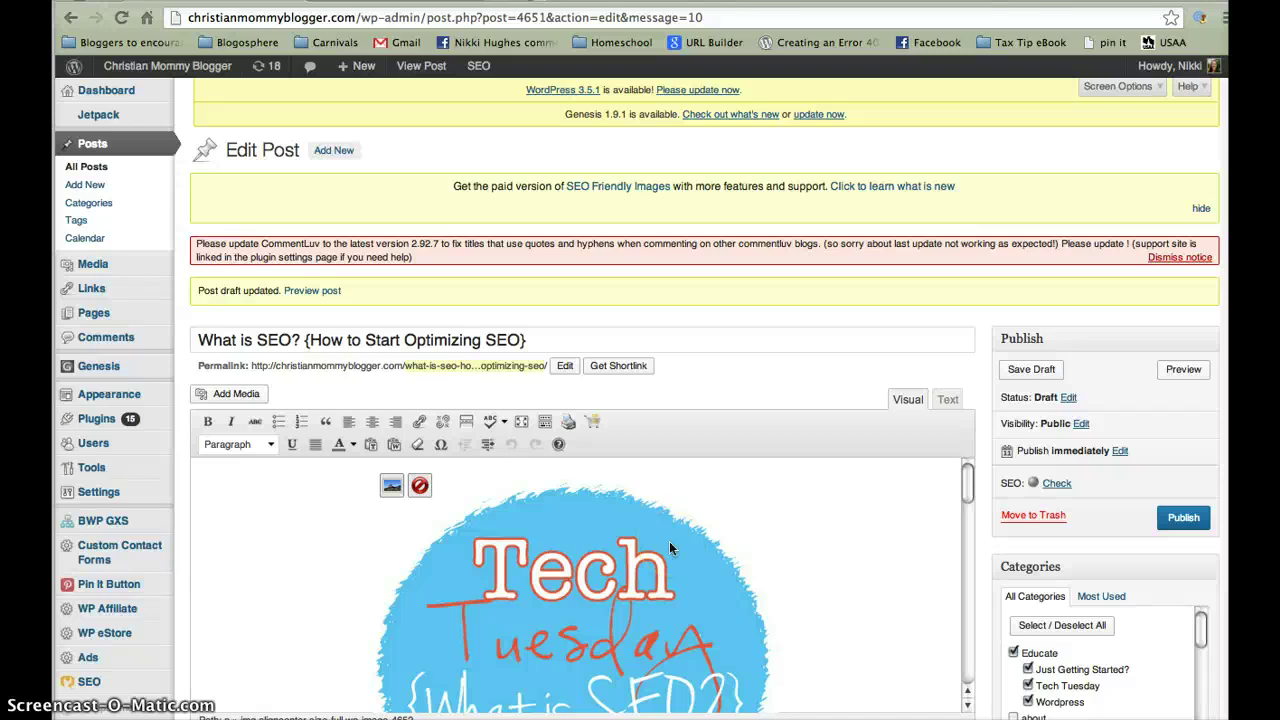
Step: Look over the post draft's title, header image and introductory paragraphs
click(728, 543)
scroll(740, 550, down, 3)
scroll(739, 545, down, 2)
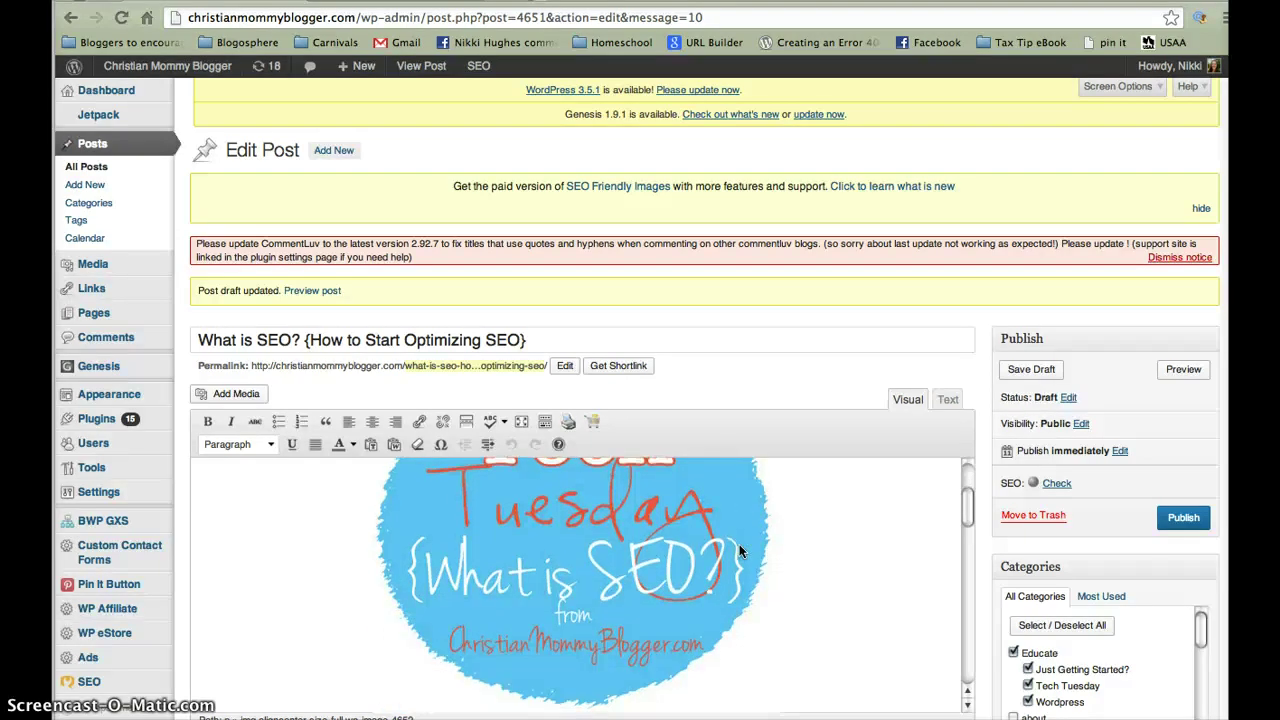
scroll(740, 550, down, 1)
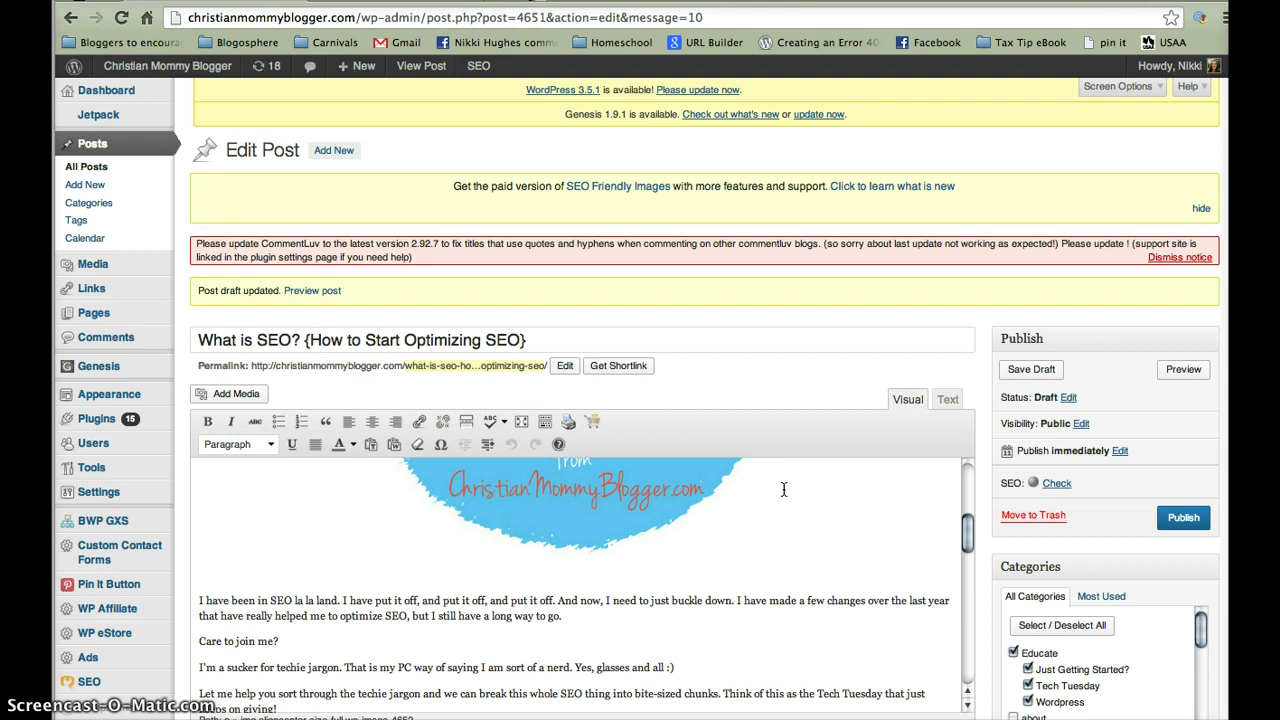
scroll(783, 489, up, 1)
scroll(783, 489, down, 3)
scroll(783, 489, up, 3)
scroll(783, 489, down, 3)
scroll(783, 489, up, 3)
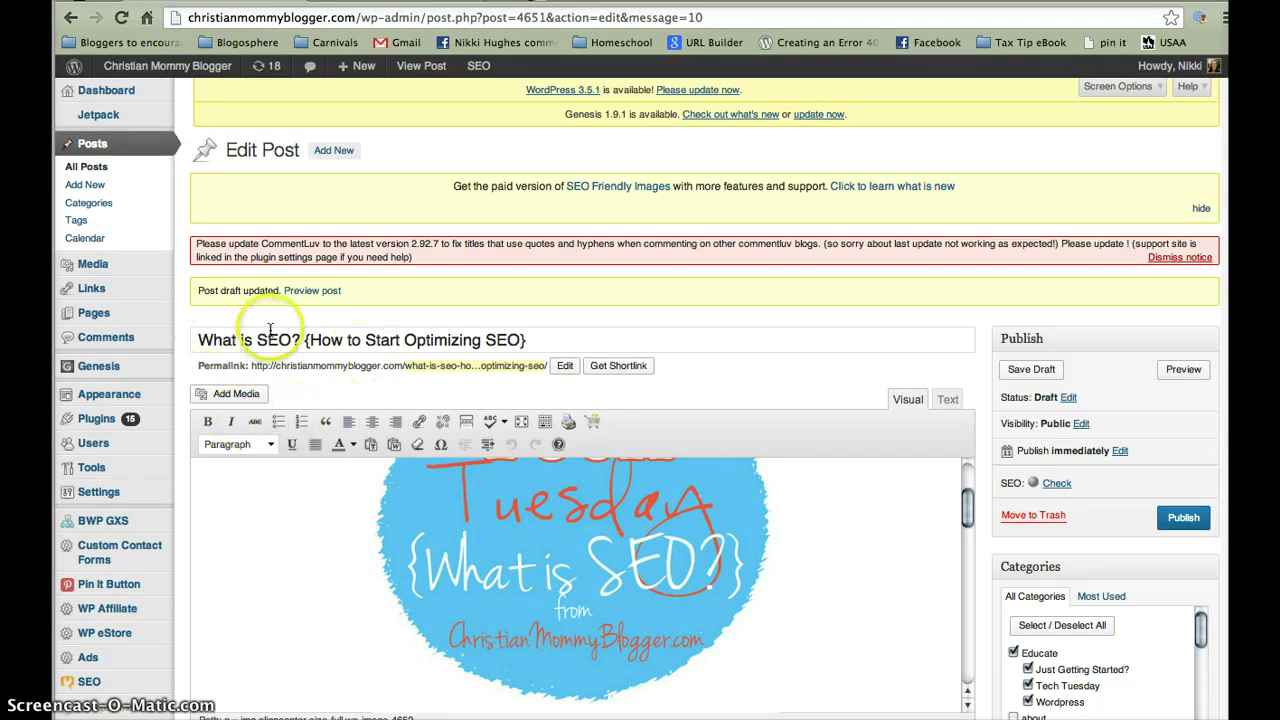
scroll(808, 610, down, 4)
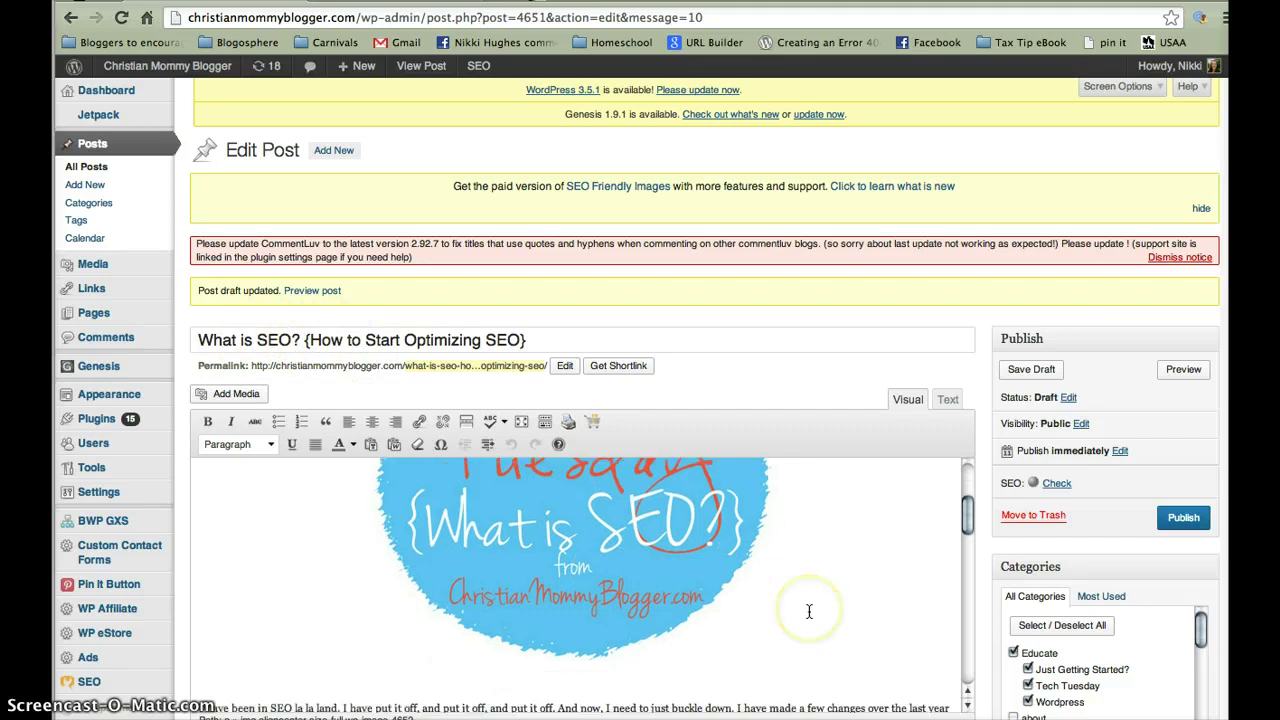
scroll(808, 612, down, 2)
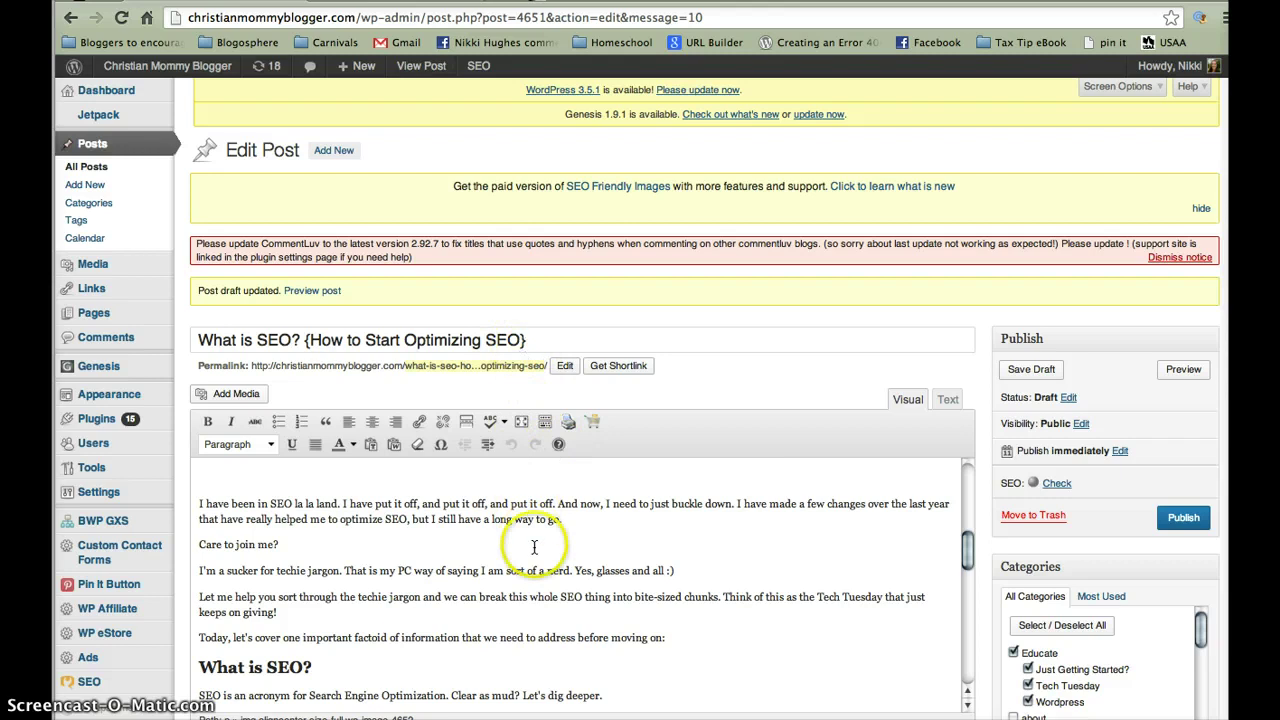
Step: Find the "What is SEO?" subheading in the post and view the available paragraph and heading formats
scroll(528, 540, up, 5)
scroll(535, 545, down, 5)
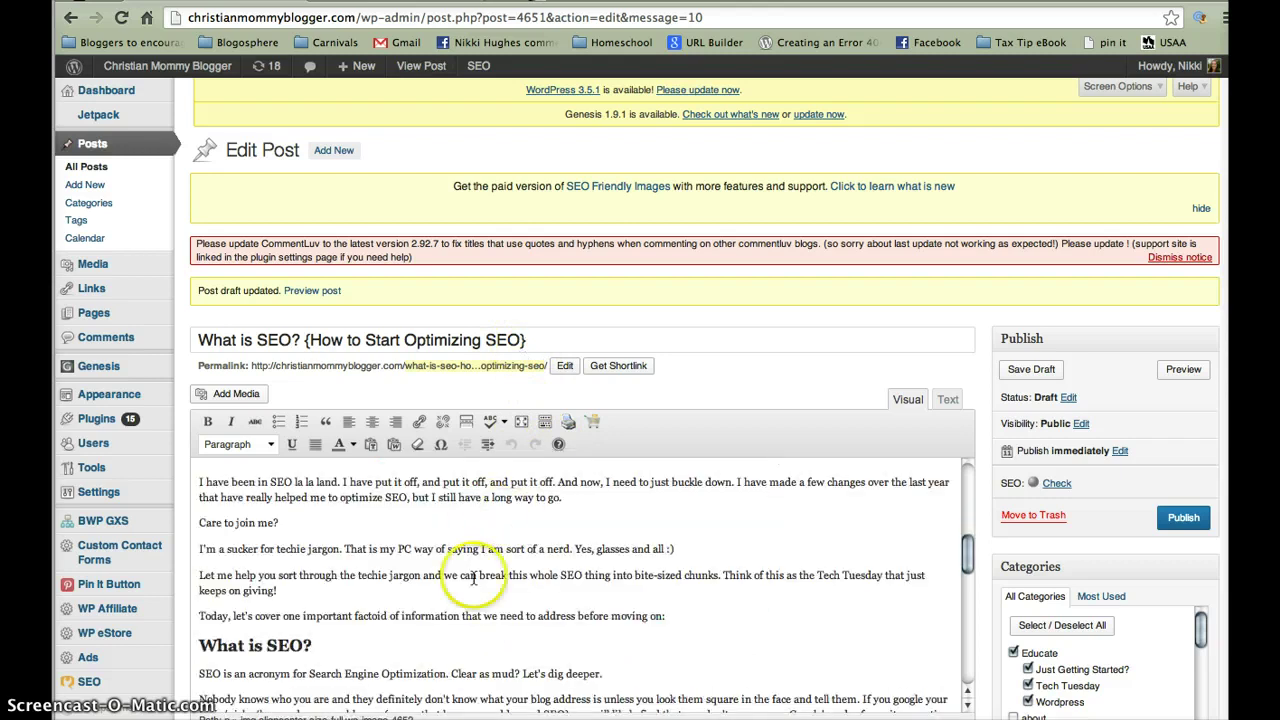
scroll(524, 520, down, 3)
scroll(500, 495, up, 2)
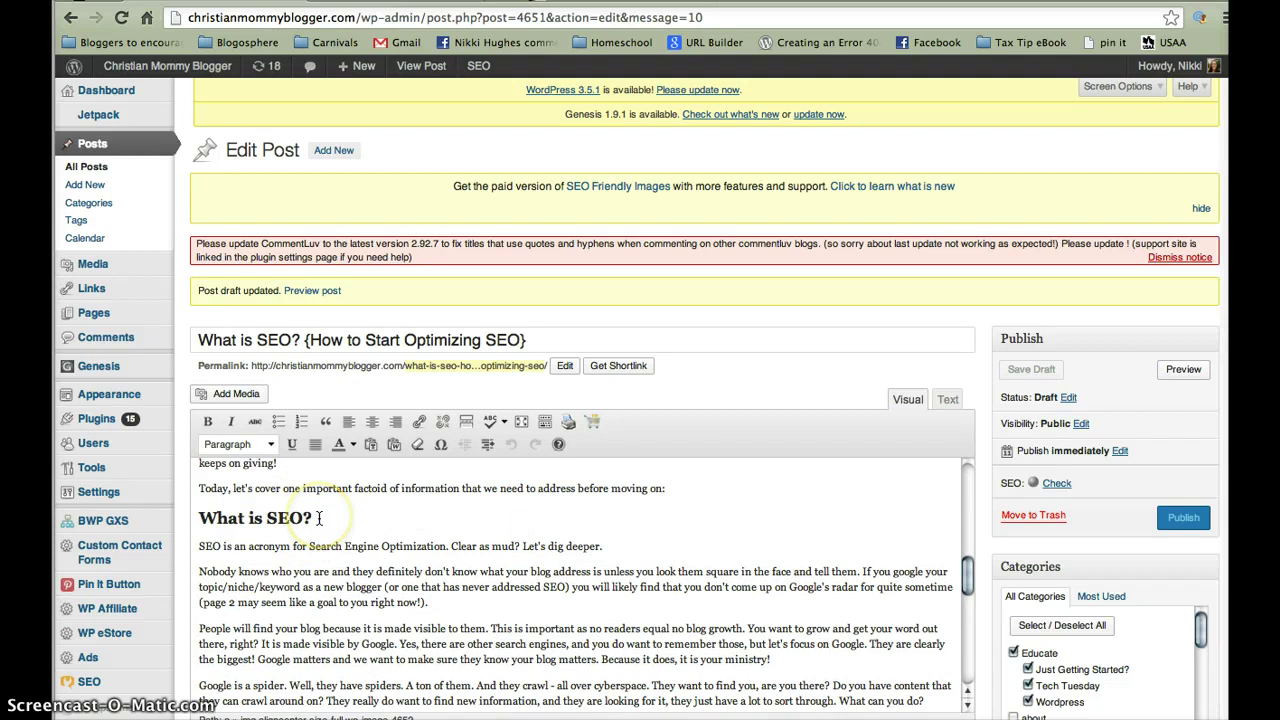
click(270, 445)
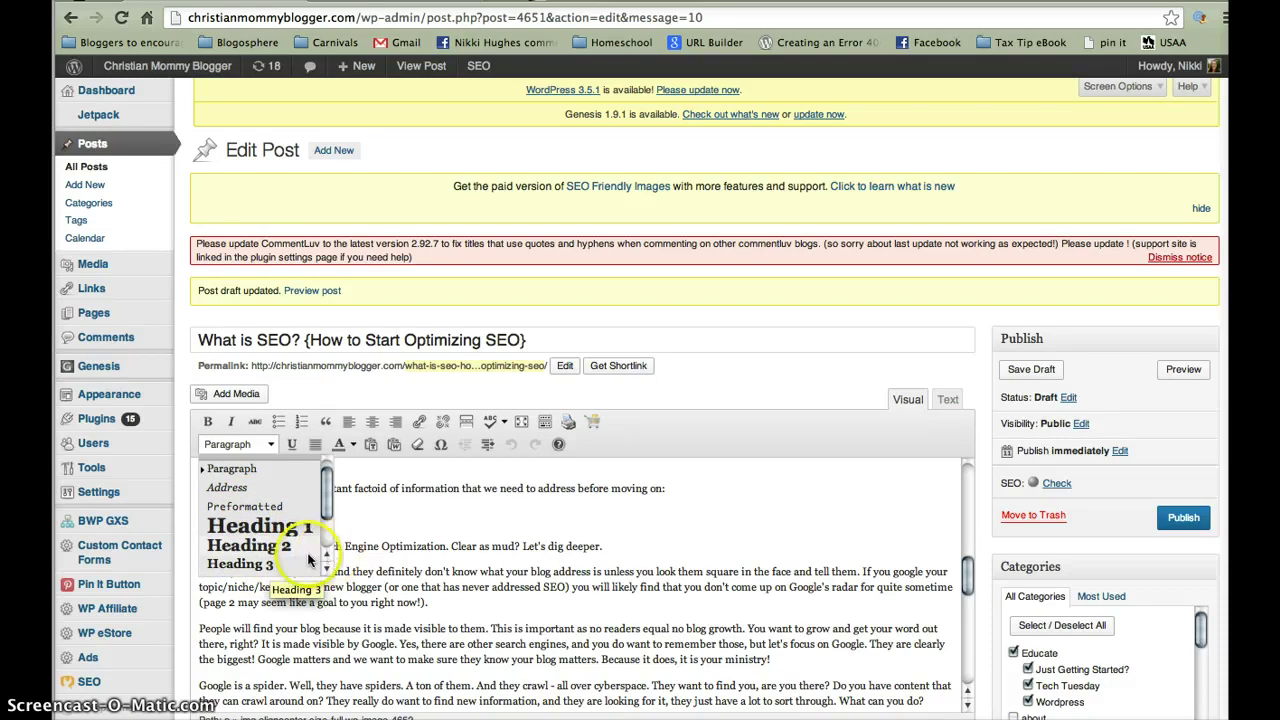
click(399, 531)
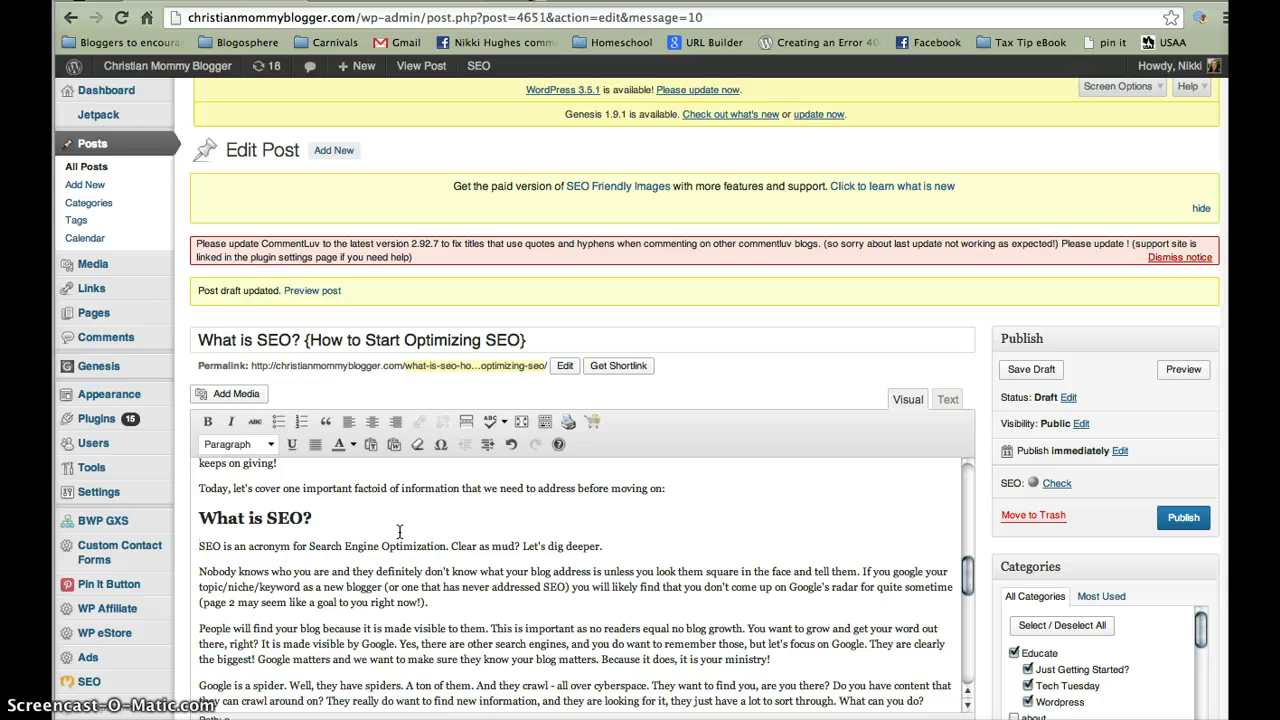
click(440, 540)
scroll(440, 538, down, 1)
click(338, 503)
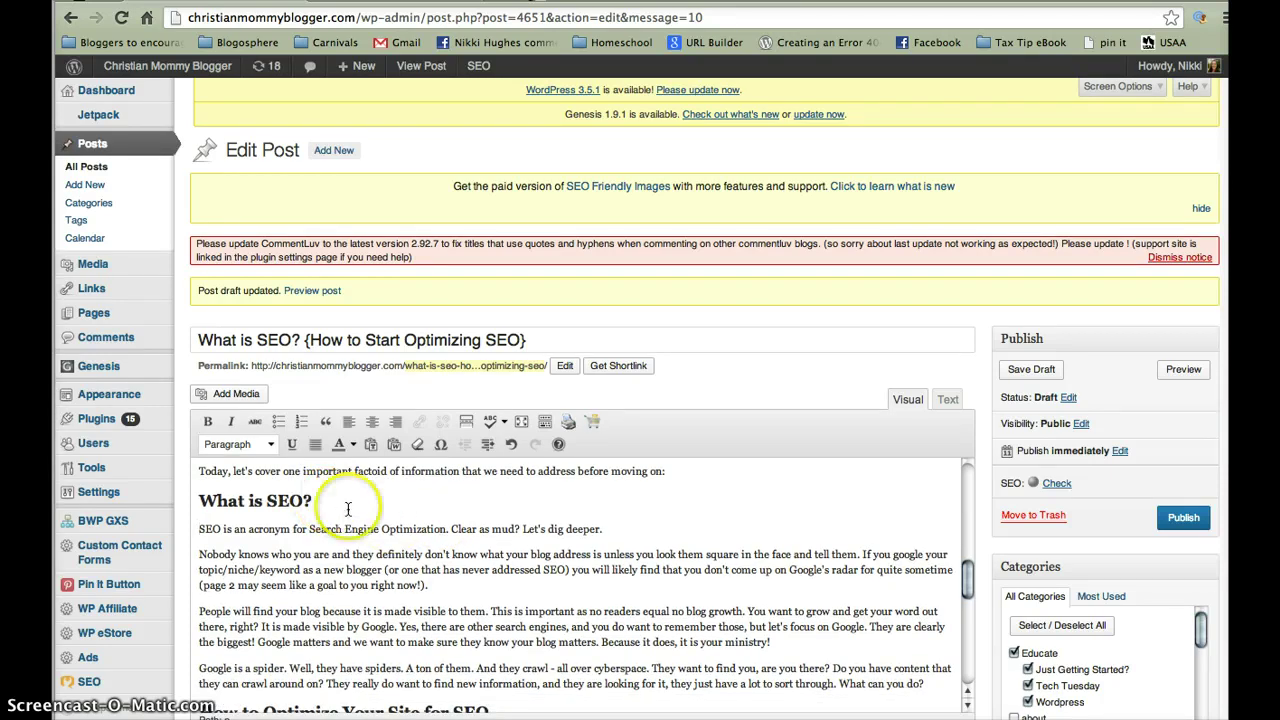
scroll(348, 510, up, 1)
scroll(348, 510, down, 1)
click(258, 508)
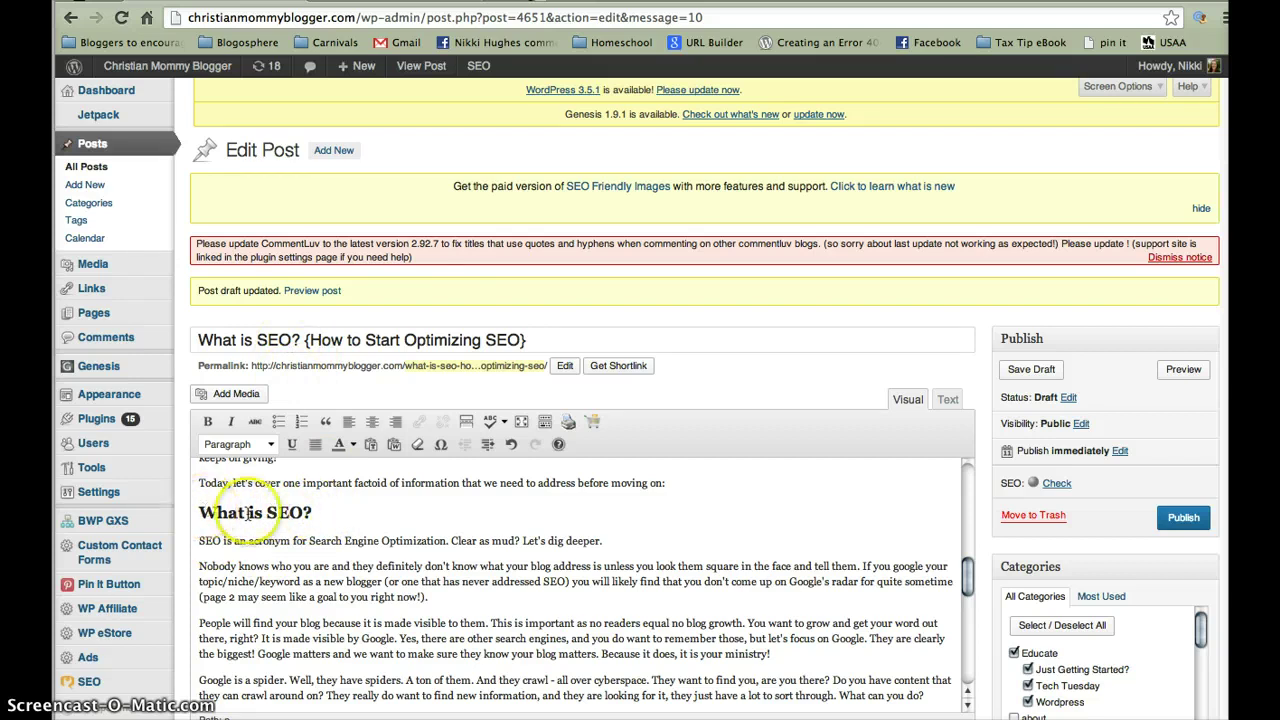
Step: Review the introduction above "What is SEO?" and examine the heading levels offered for subheadings
scroll(296, 519, up, 4)
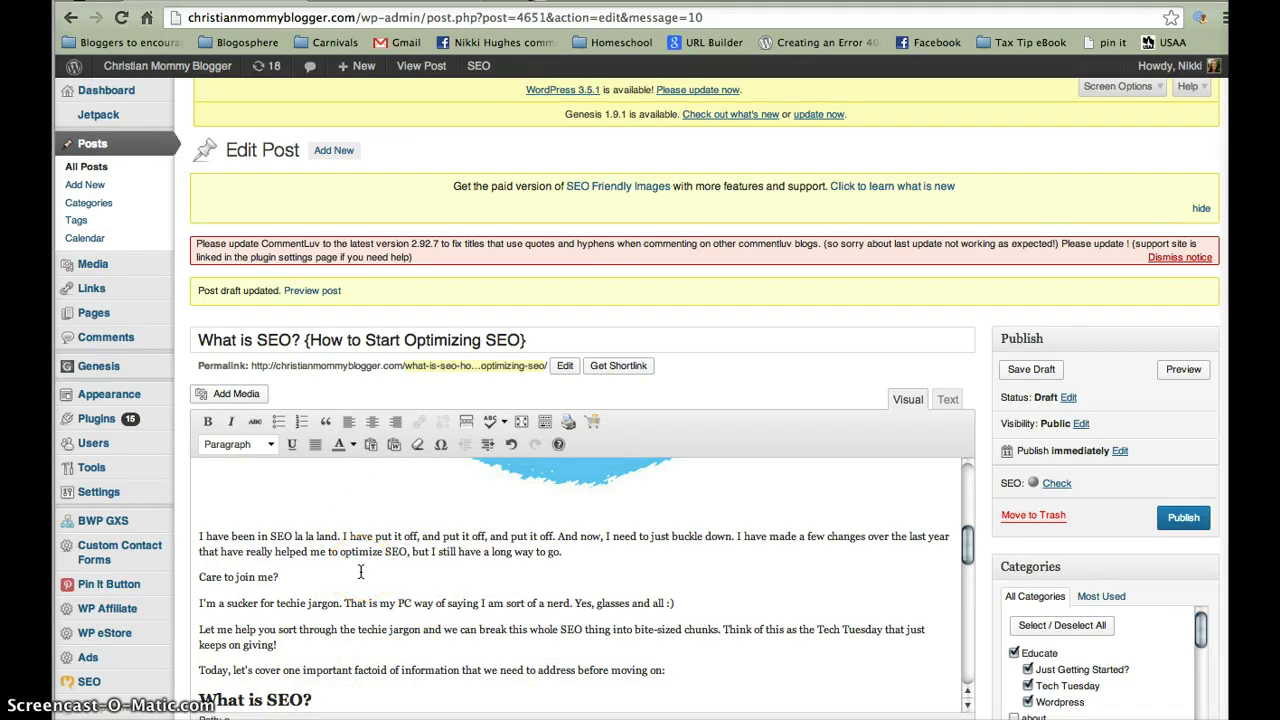
scroll(361, 572, down, 3)
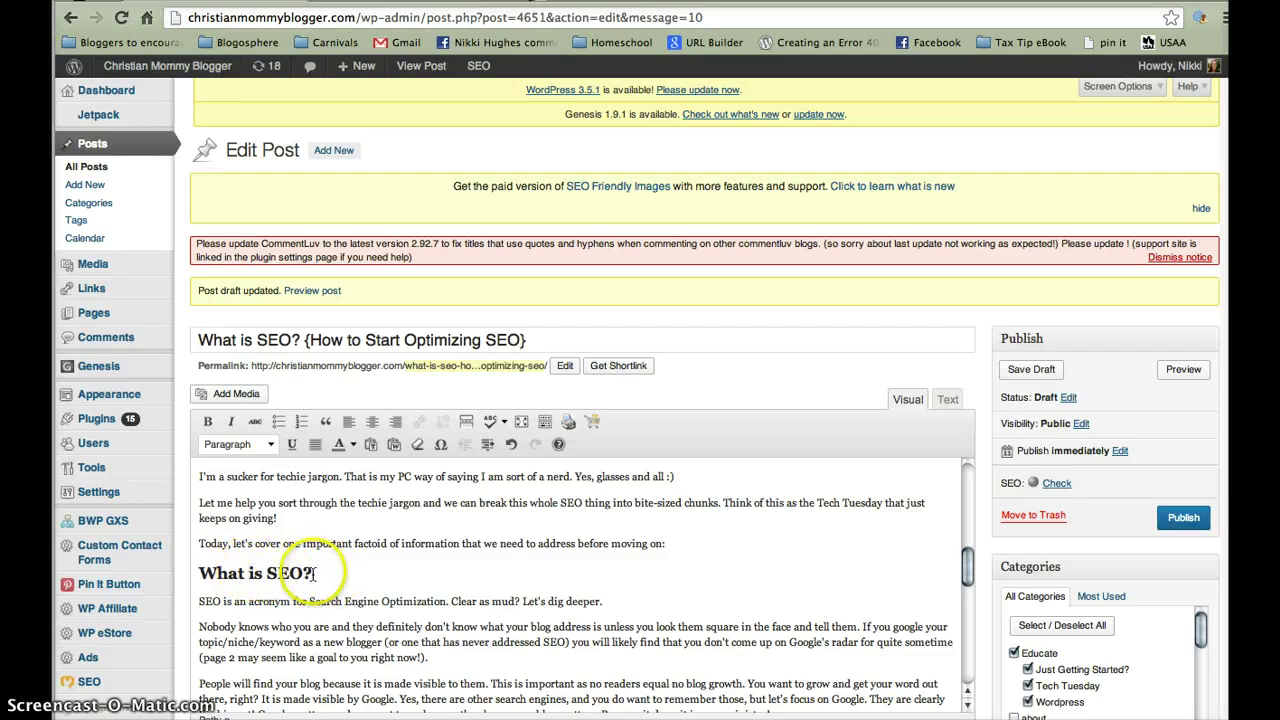
click(270, 444)
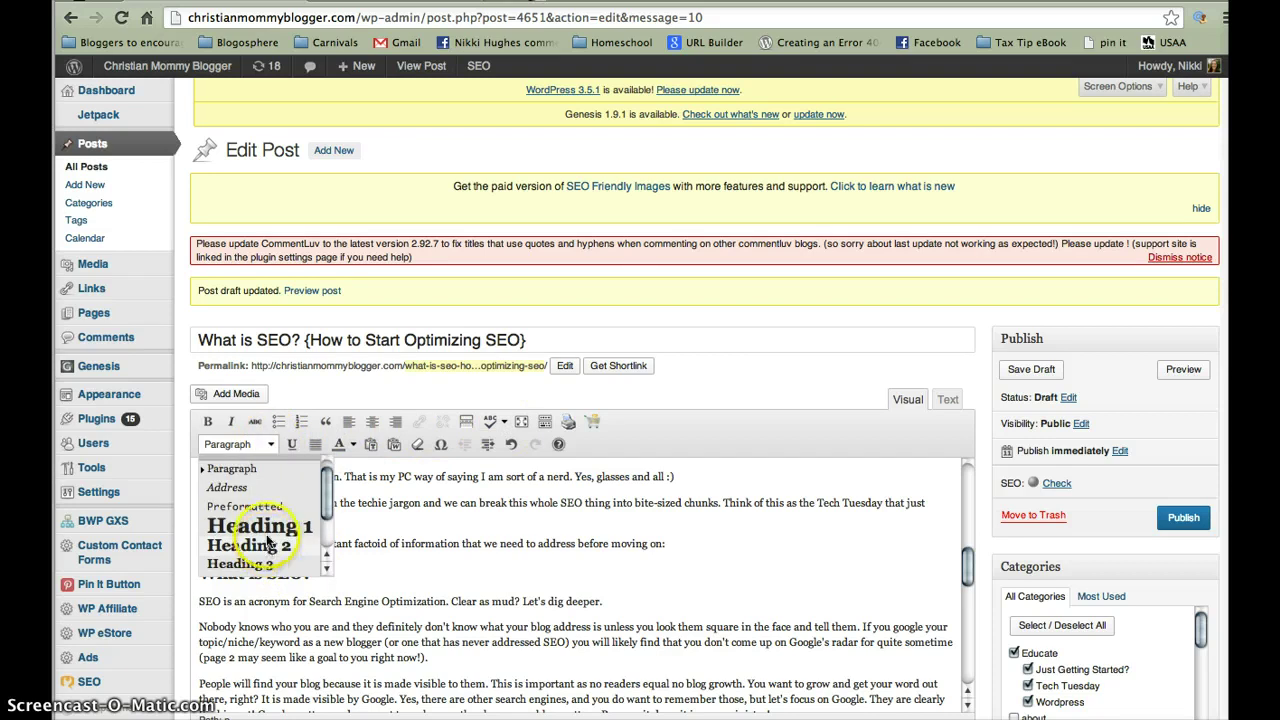
click(268, 444)
Step: Inspect the h2 tags around "What is SEO?" in the post's HTML source and return to the visual editor
click(947, 399)
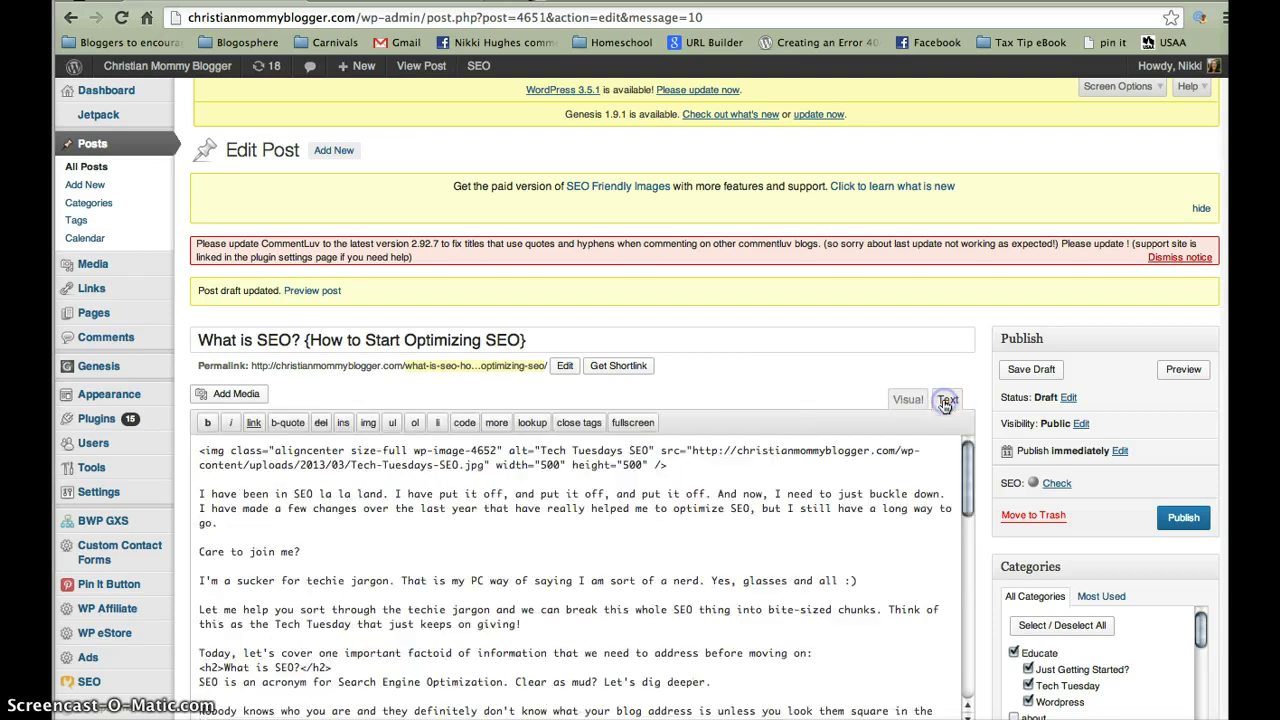
scroll(573, 578, down, 1)
scroll(573, 578, down, 1)
scroll(573, 578, up, 2)
click(425, 563)
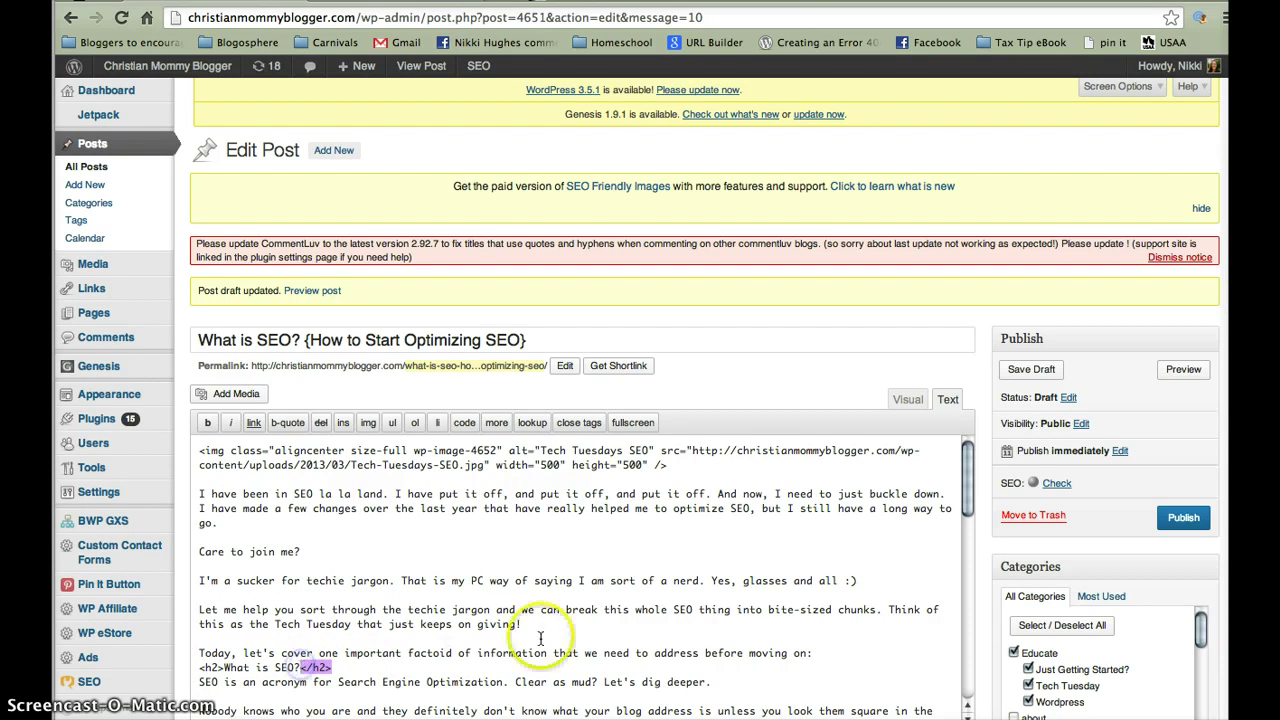
click(908, 399)
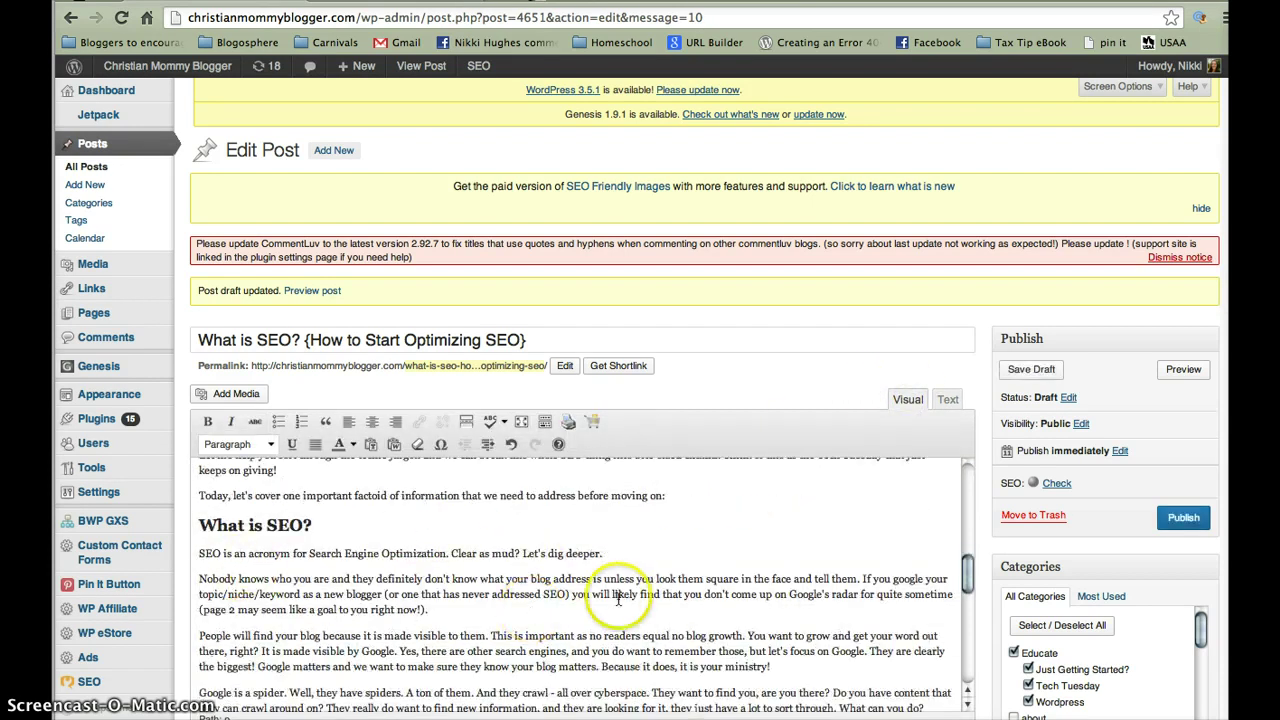
Step: Check the formats of the "How to Optimize Your Site for SEO" heading and the "You can give them your information." subheading
scroll(618, 598, down, 3)
scroll(618, 598, up, 1)
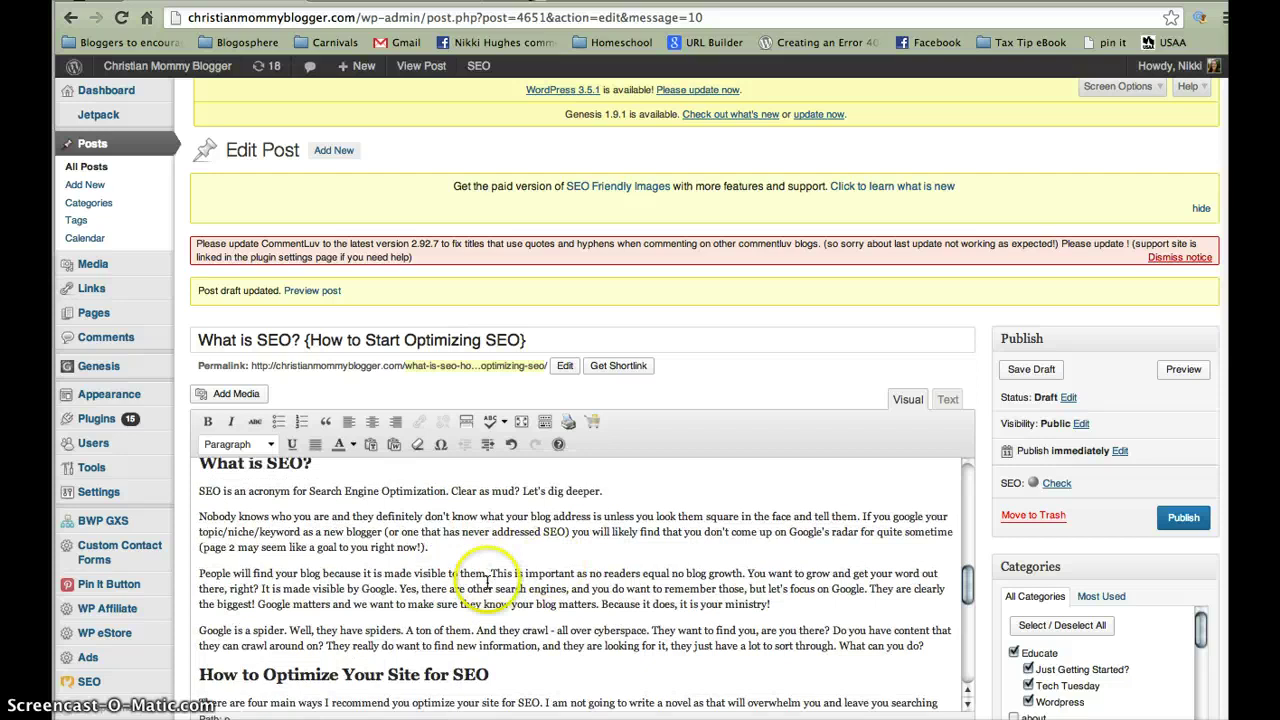
scroll(457, 589, down, 1)
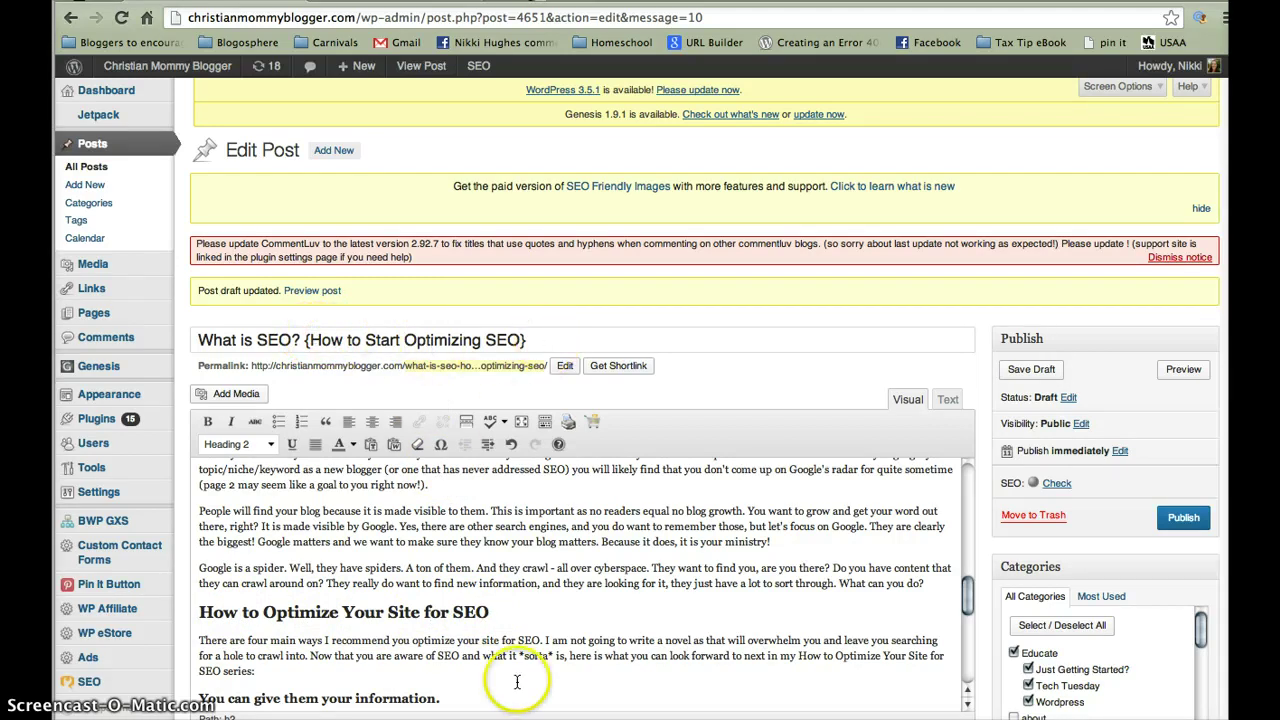
scroll(548, 617, down, 1)
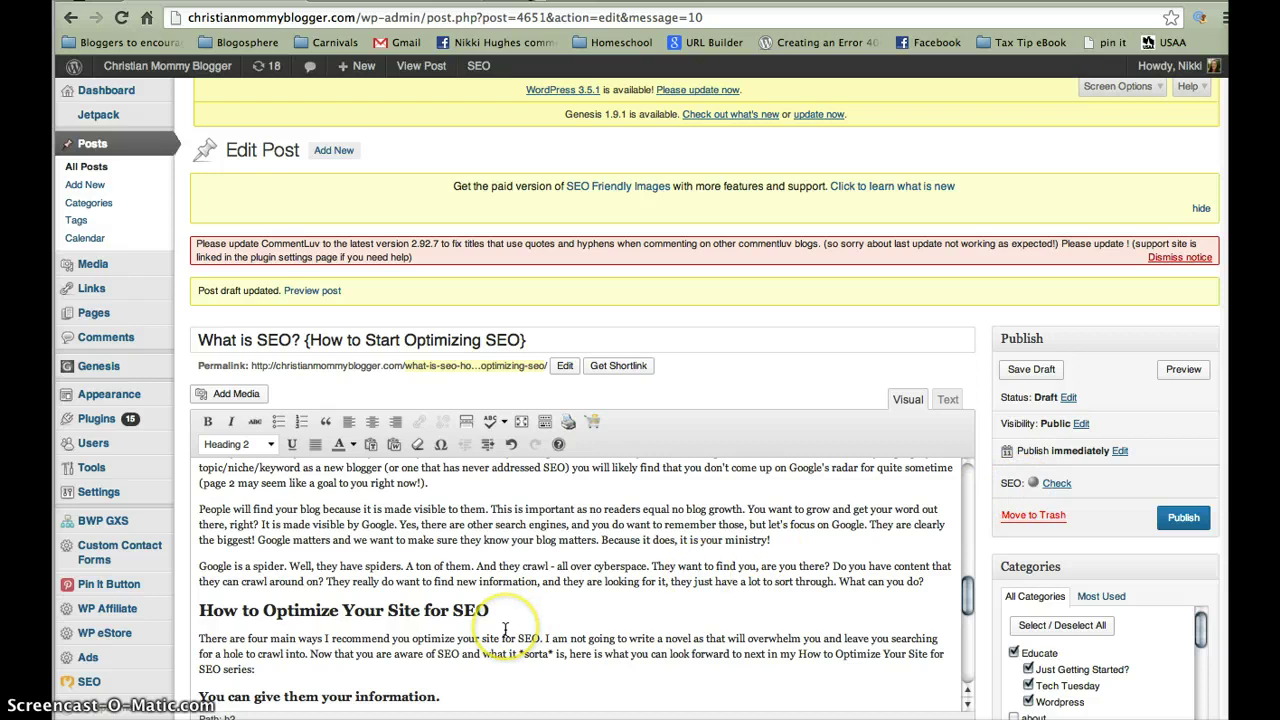
scroll(505, 630, down, 1)
scroll(505, 630, down, 2)
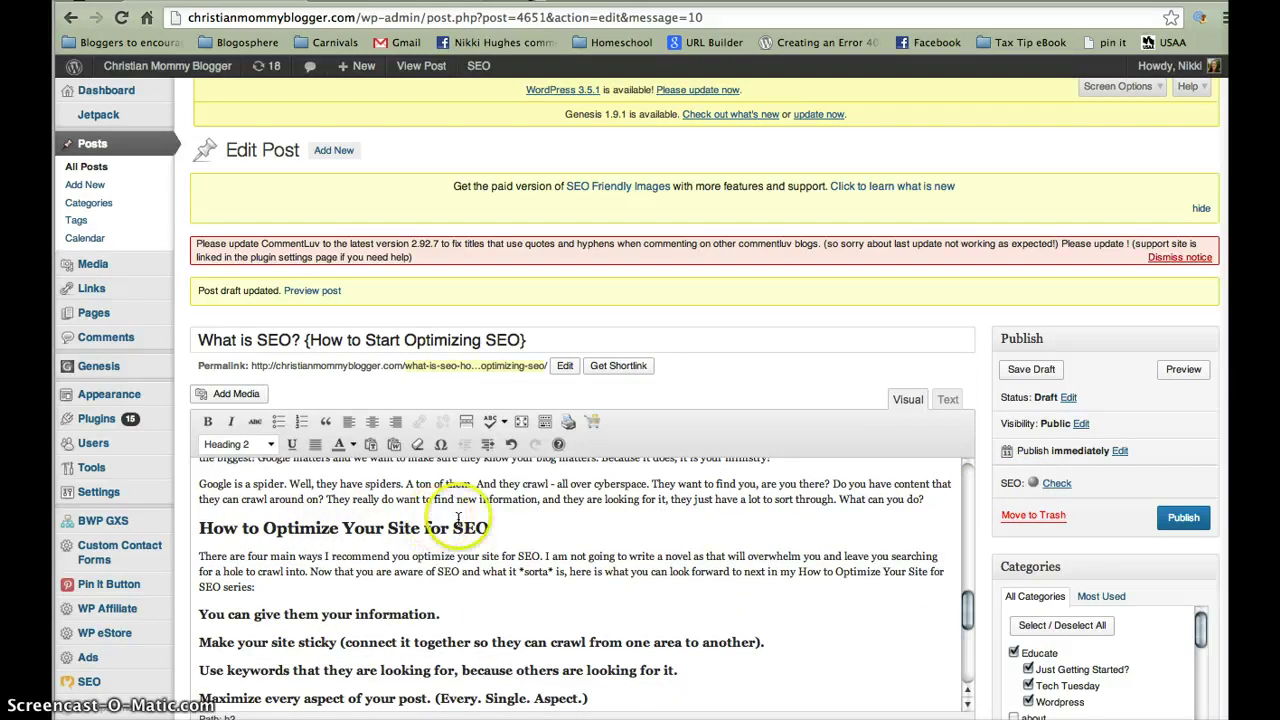
scroll(271, 603, down, 1)
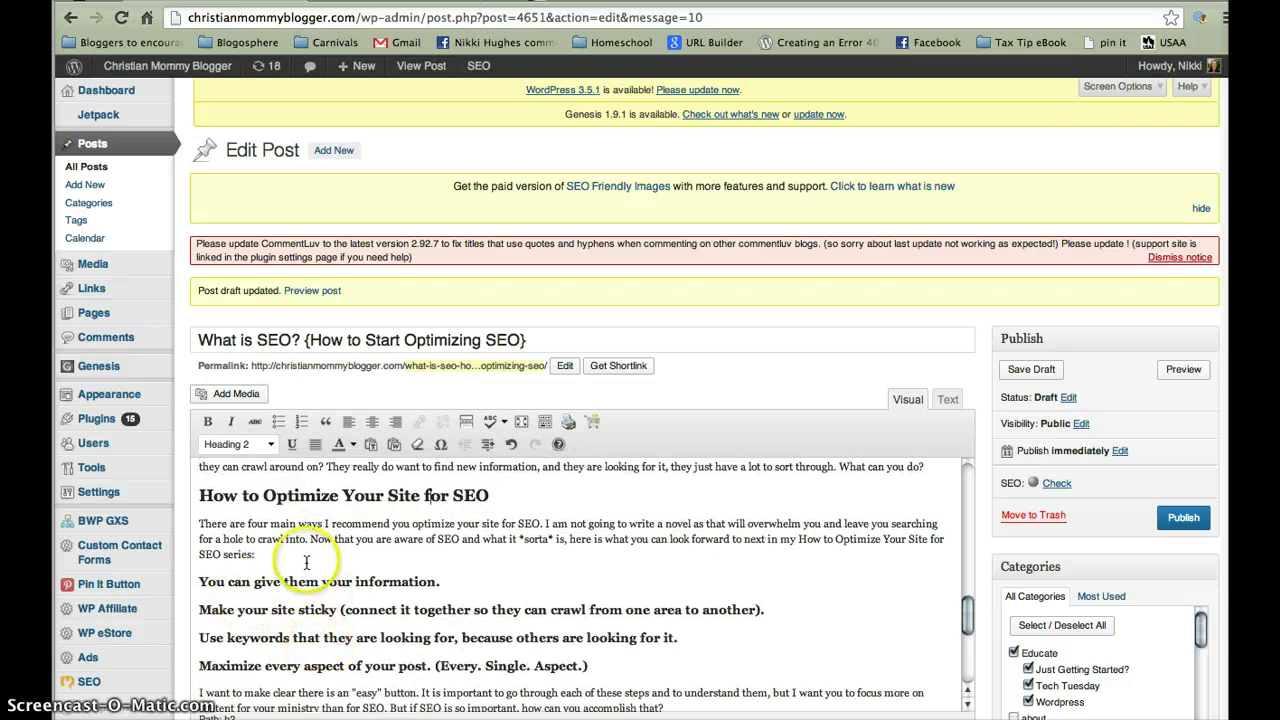
click(268, 445)
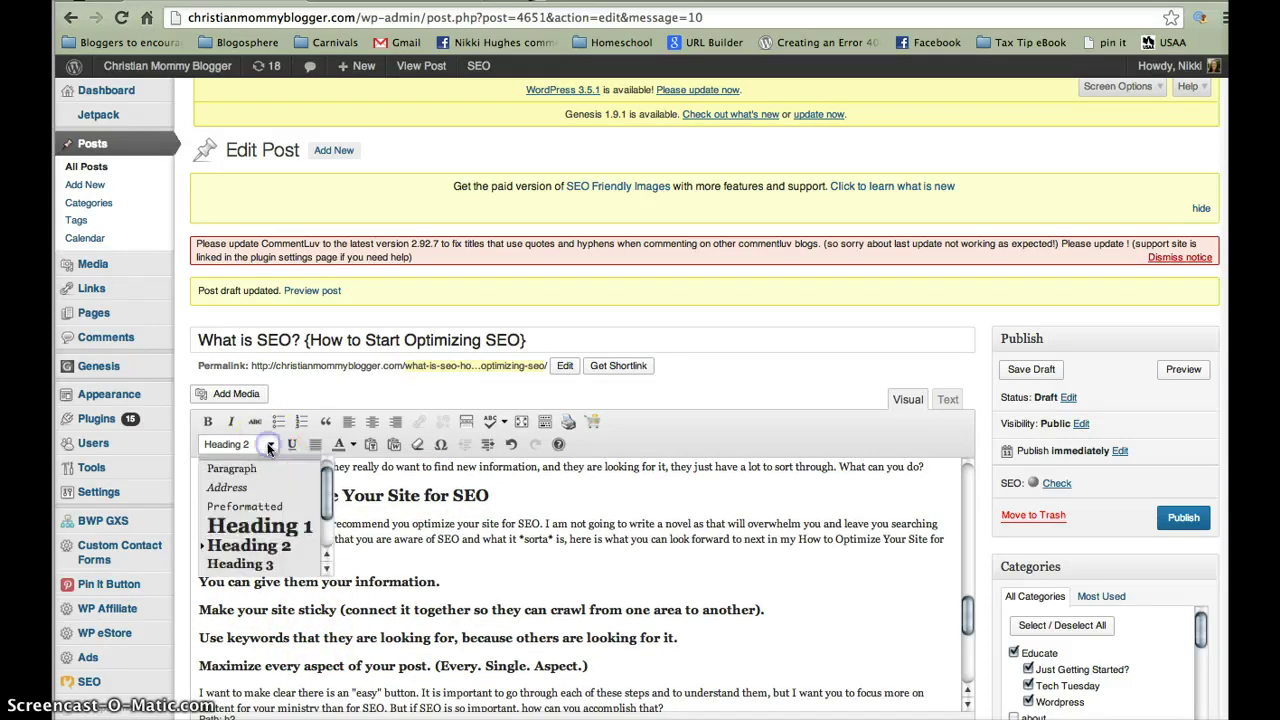
click(262, 566)
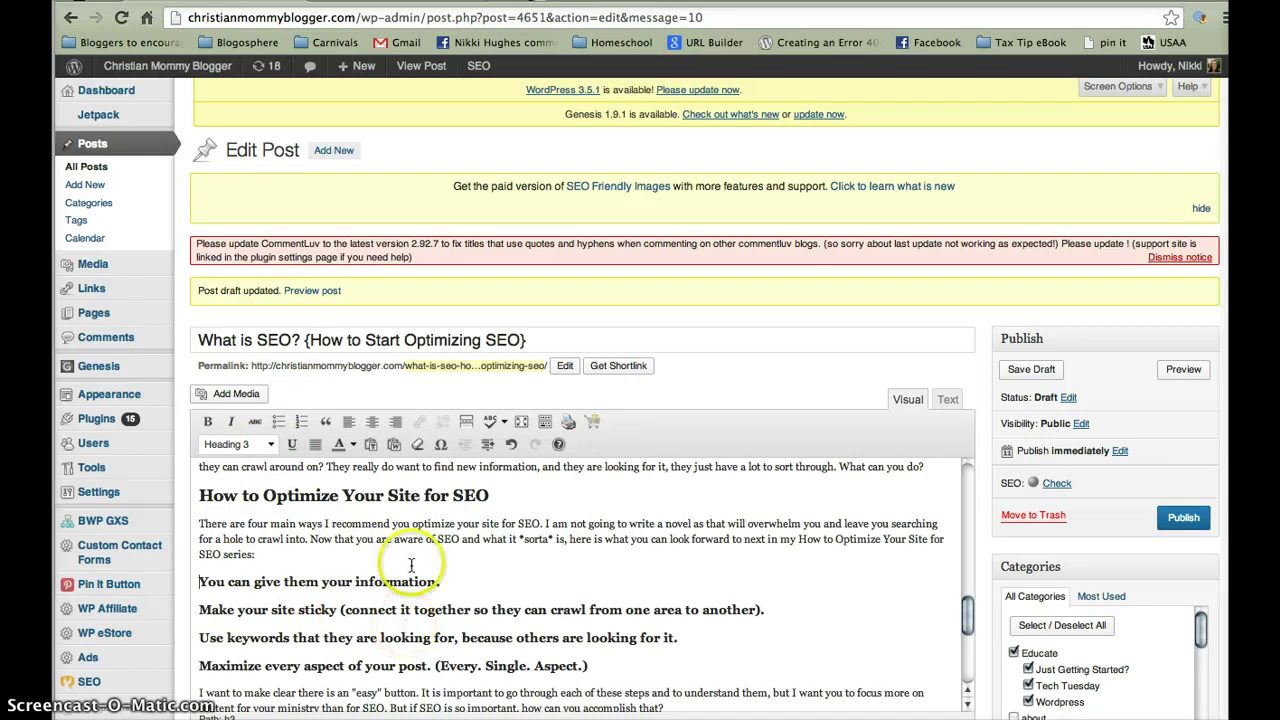
Step: Read the rest of the post from the four recommendation subheadings through the plugin task to the closing question
scroll(430, 560, down, 1)
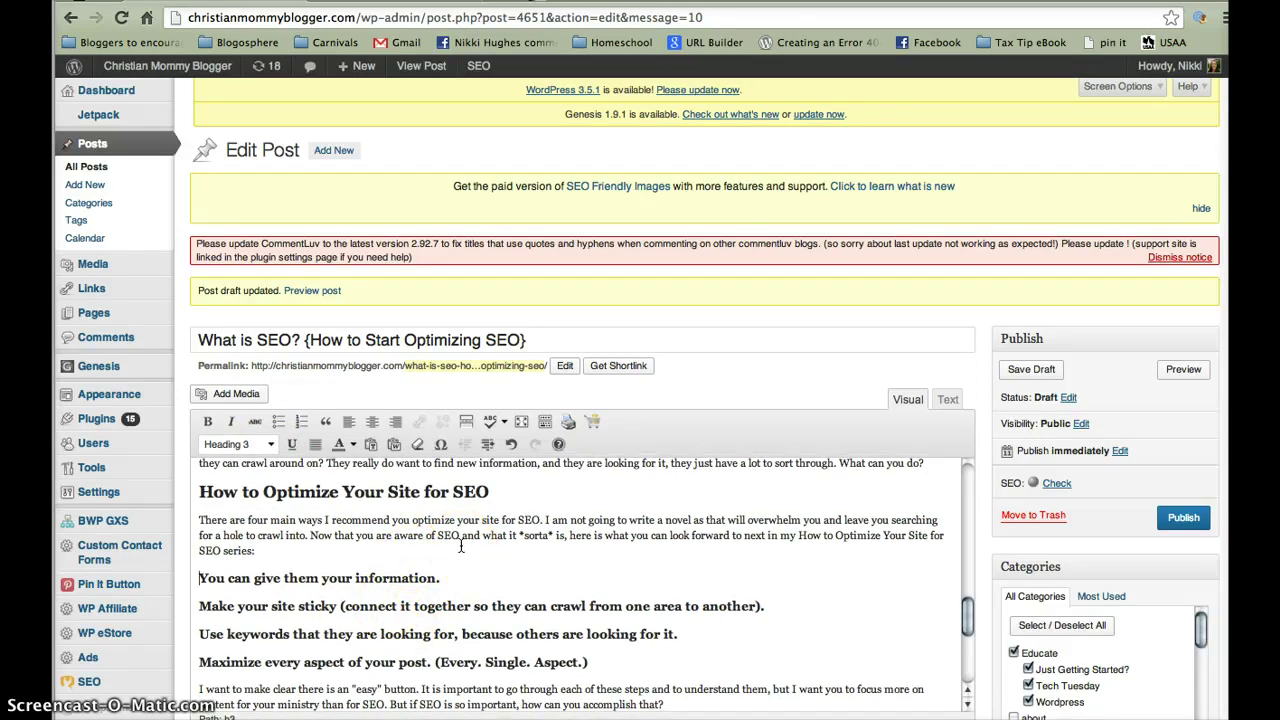
scroll(461, 546, down, 1)
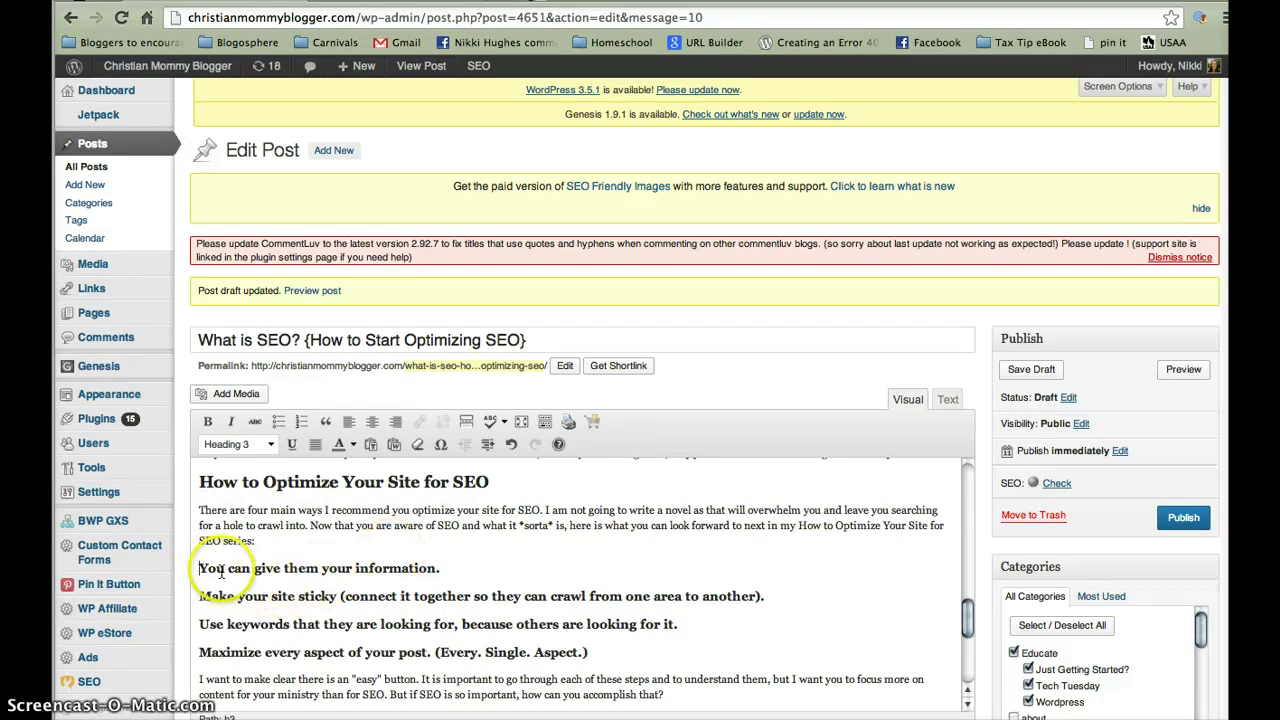
scroll(330, 570, down, 5)
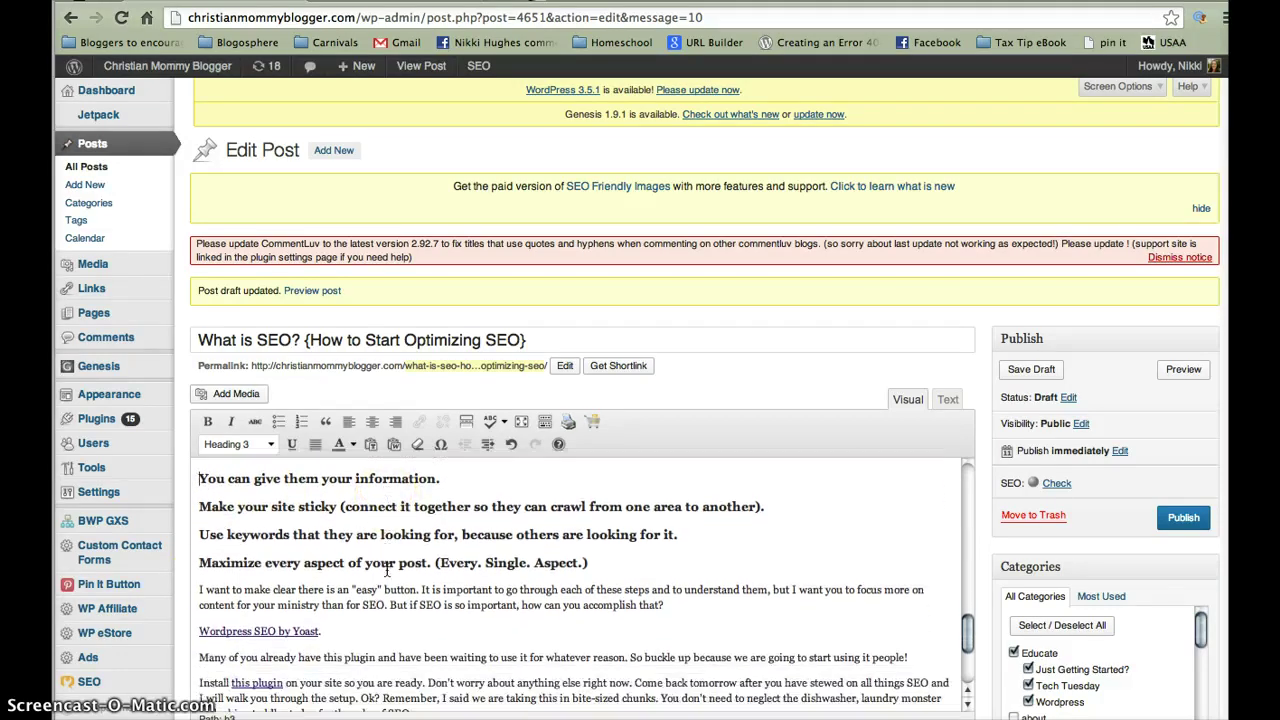
scroll(455, 615, down, 3)
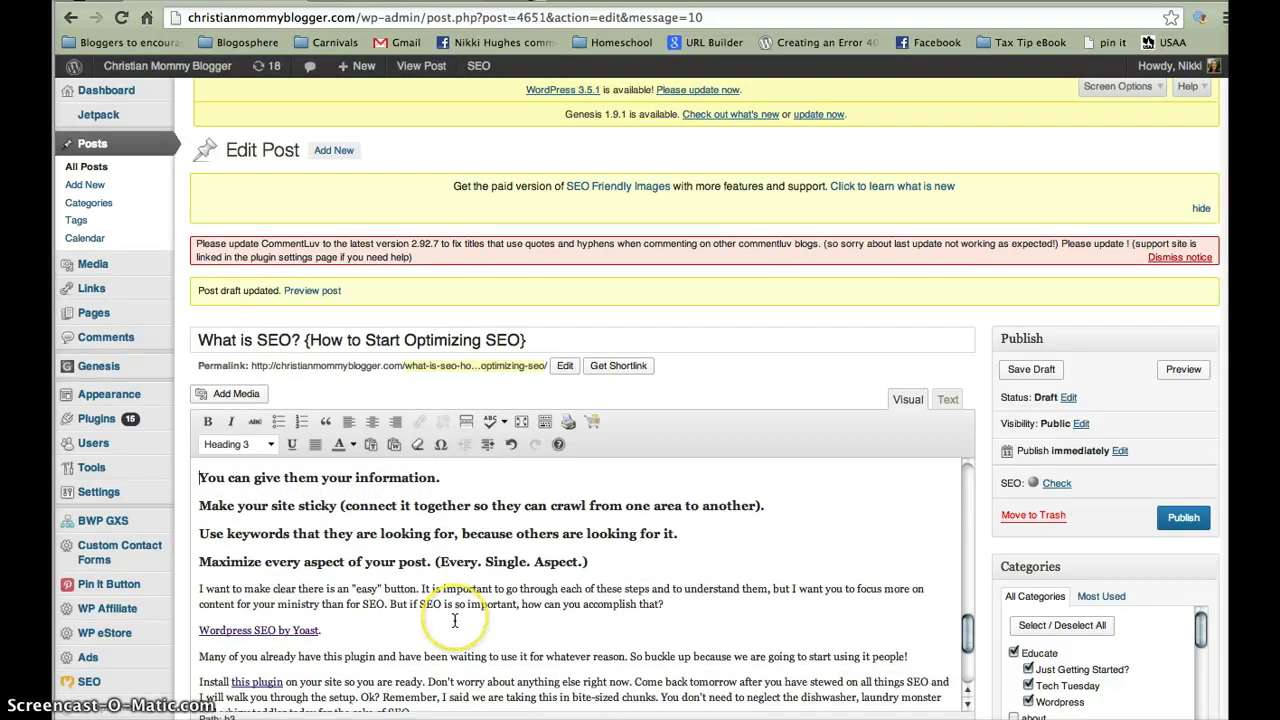
scroll(455, 620, down, 4)
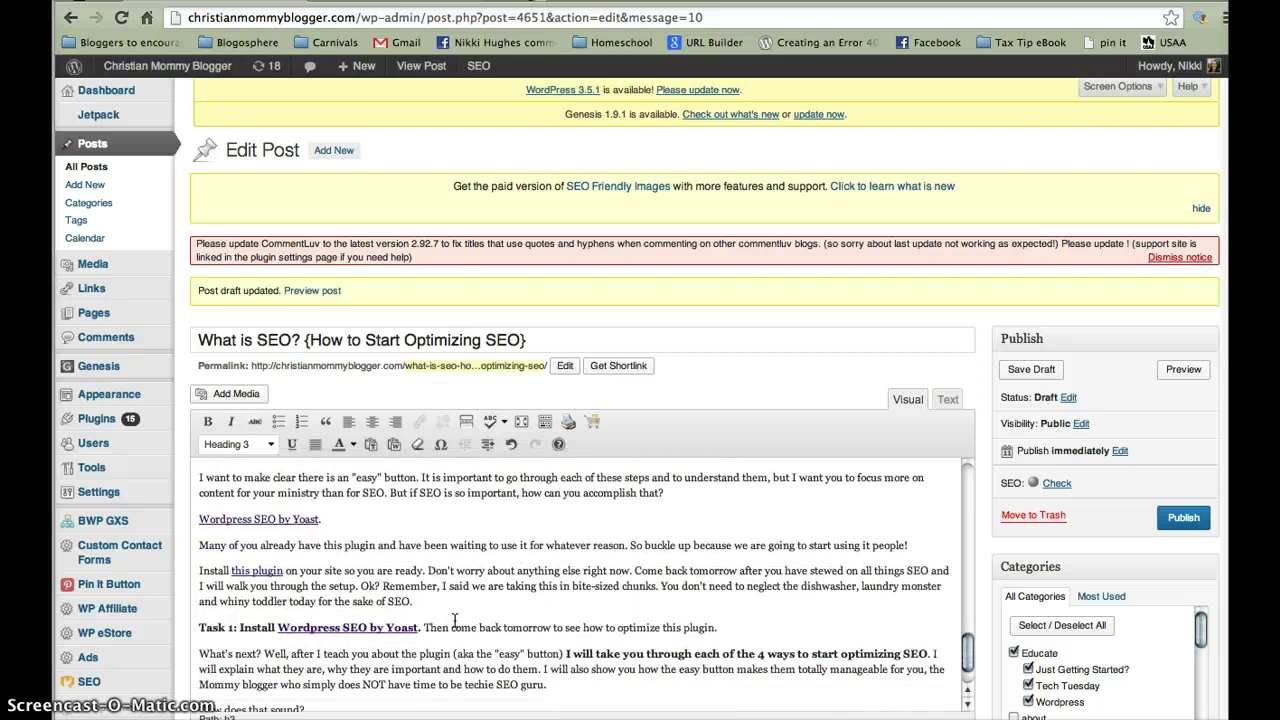
scroll(455, 621, down, 1)
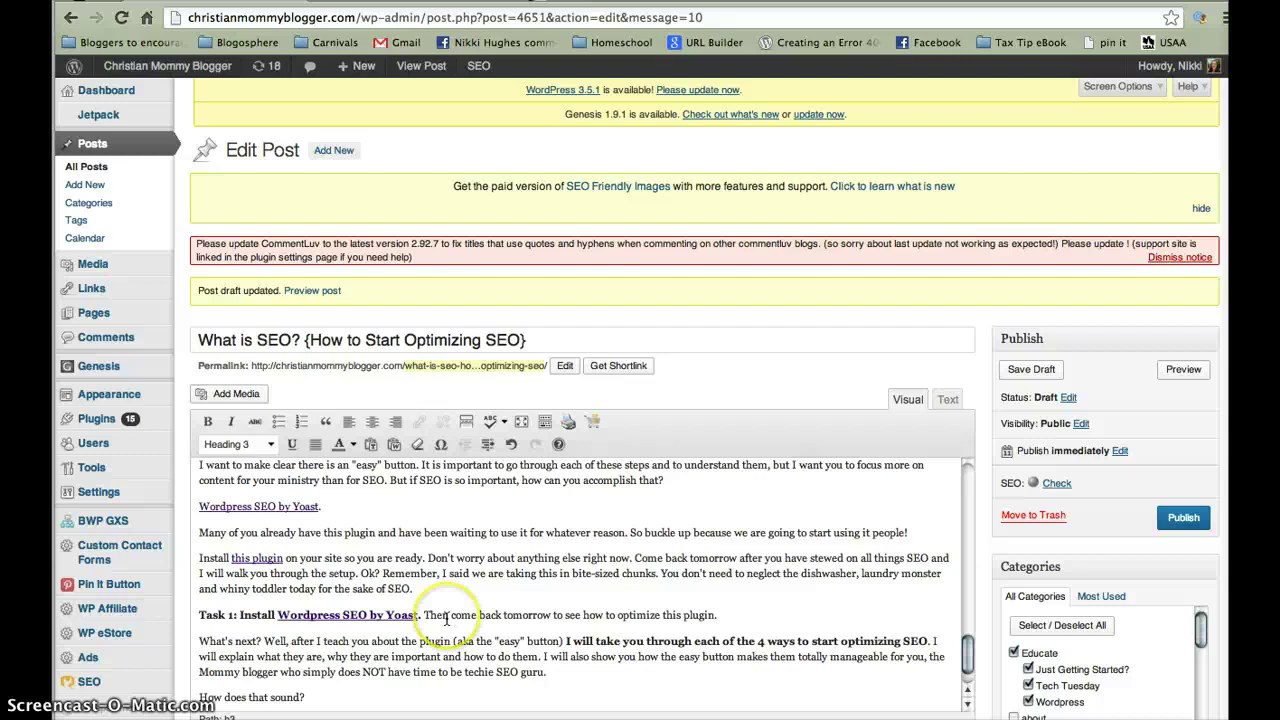
scroll(447, 617, down, 4)
scroll(447, 619, down, 2)
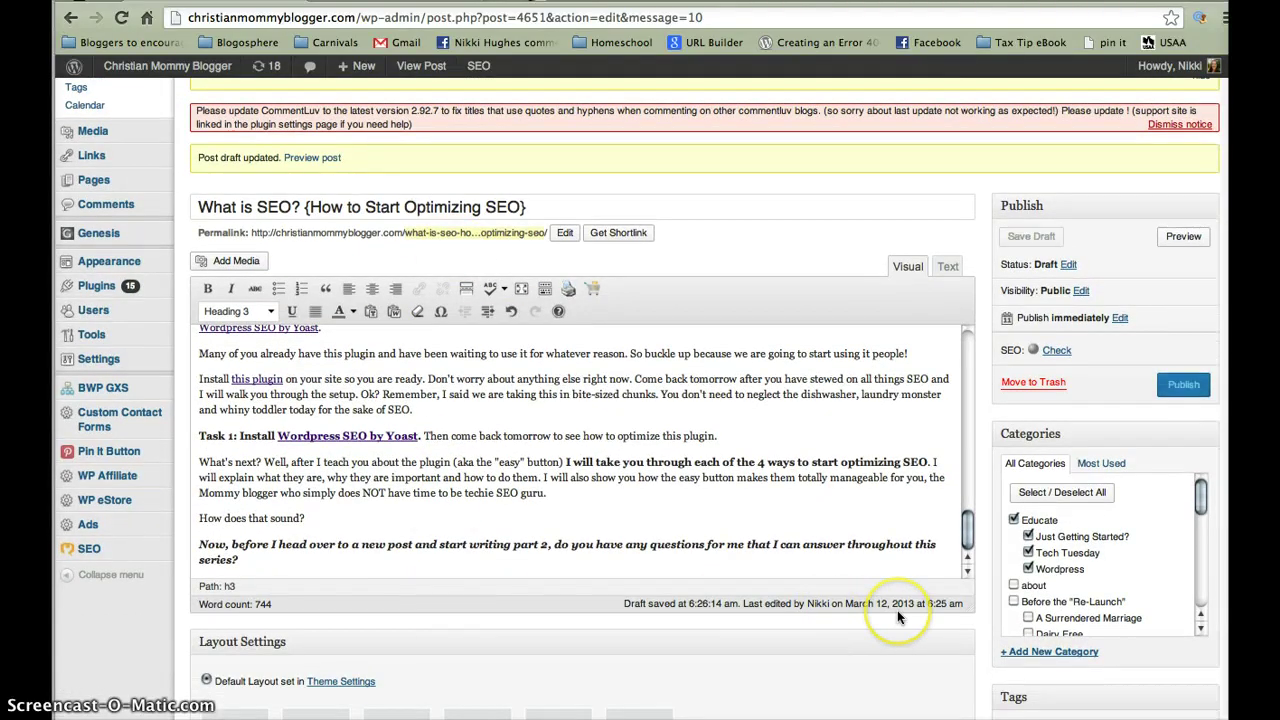
Step: Bring the General settings of the WordPress SEO by Yoast box below the post into view
scroll(897, 612, down, 2)
scroll(897, 612, down, 4)
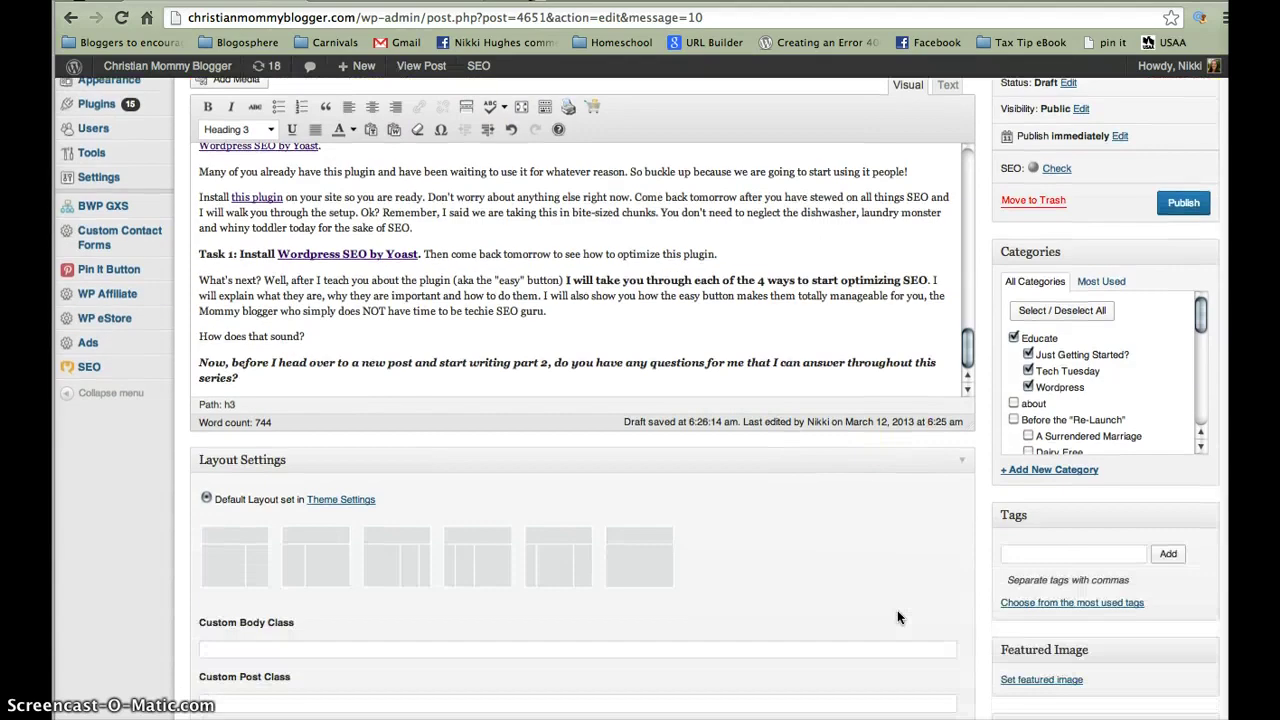
click(875, 527)
scroll(406, 234, down, 2)
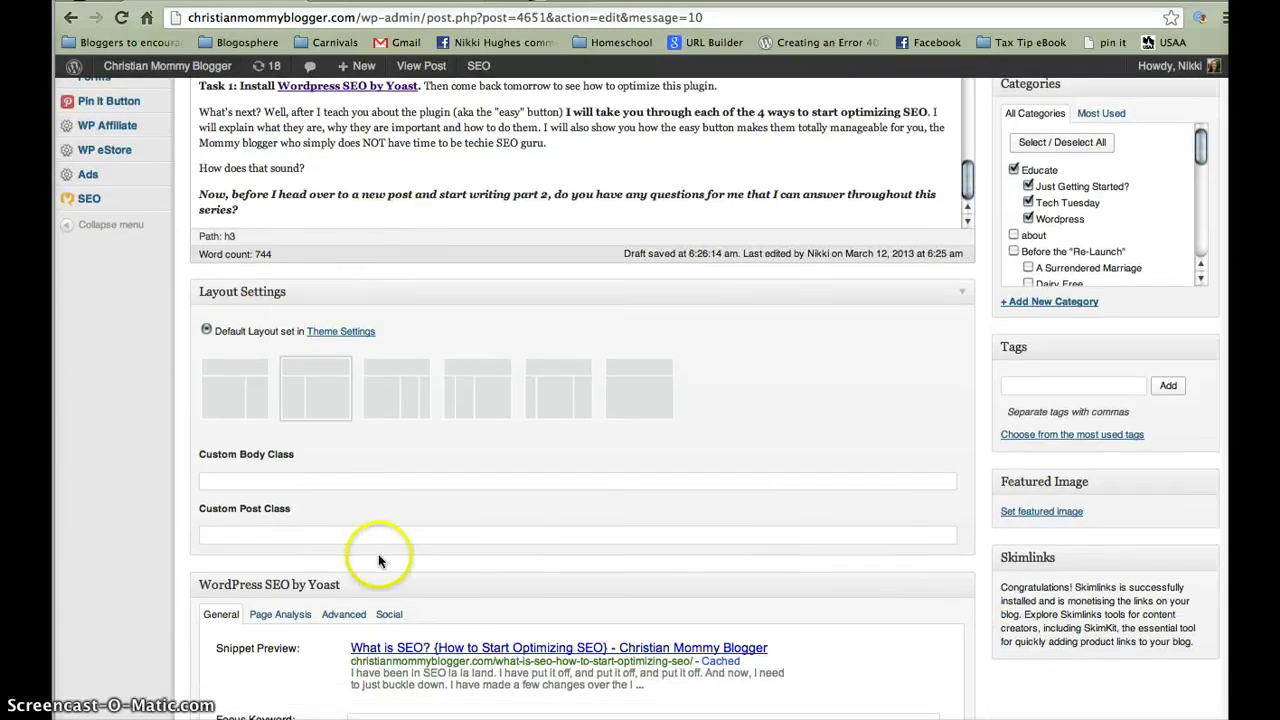
scroll(378, 554, down, 3)
scroll(378, 554, down, 6)
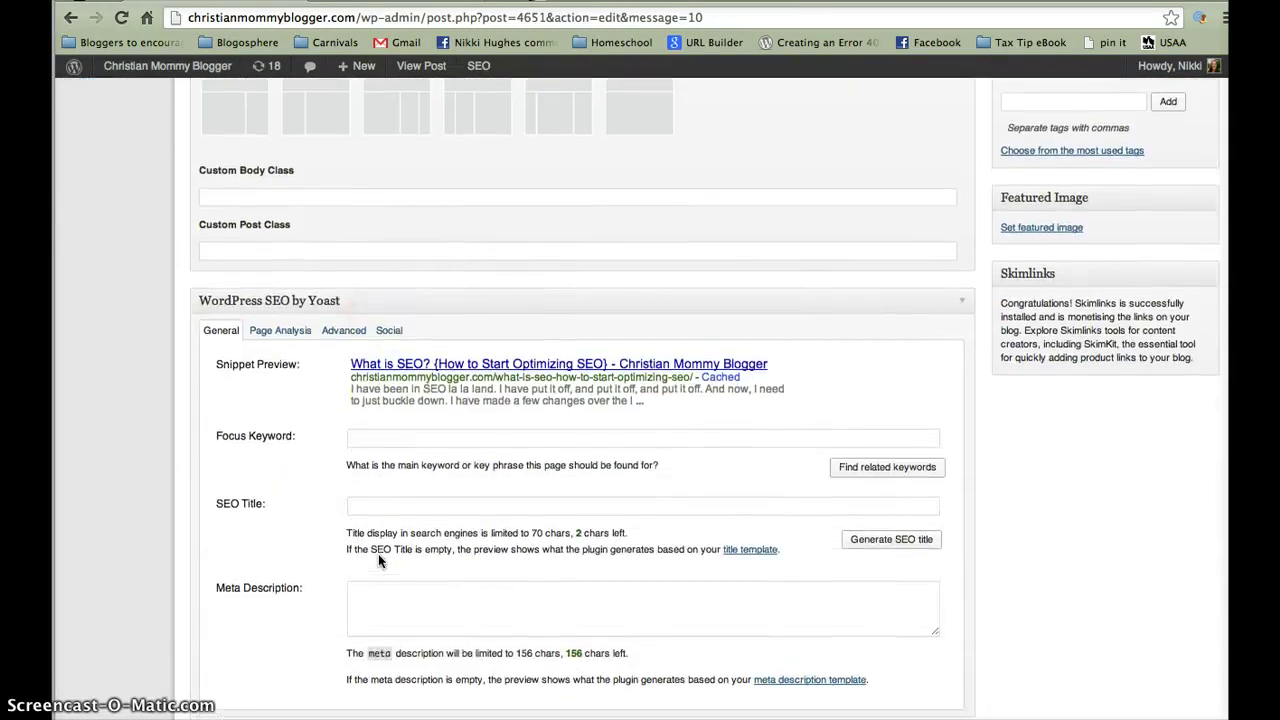
click(320, 286)
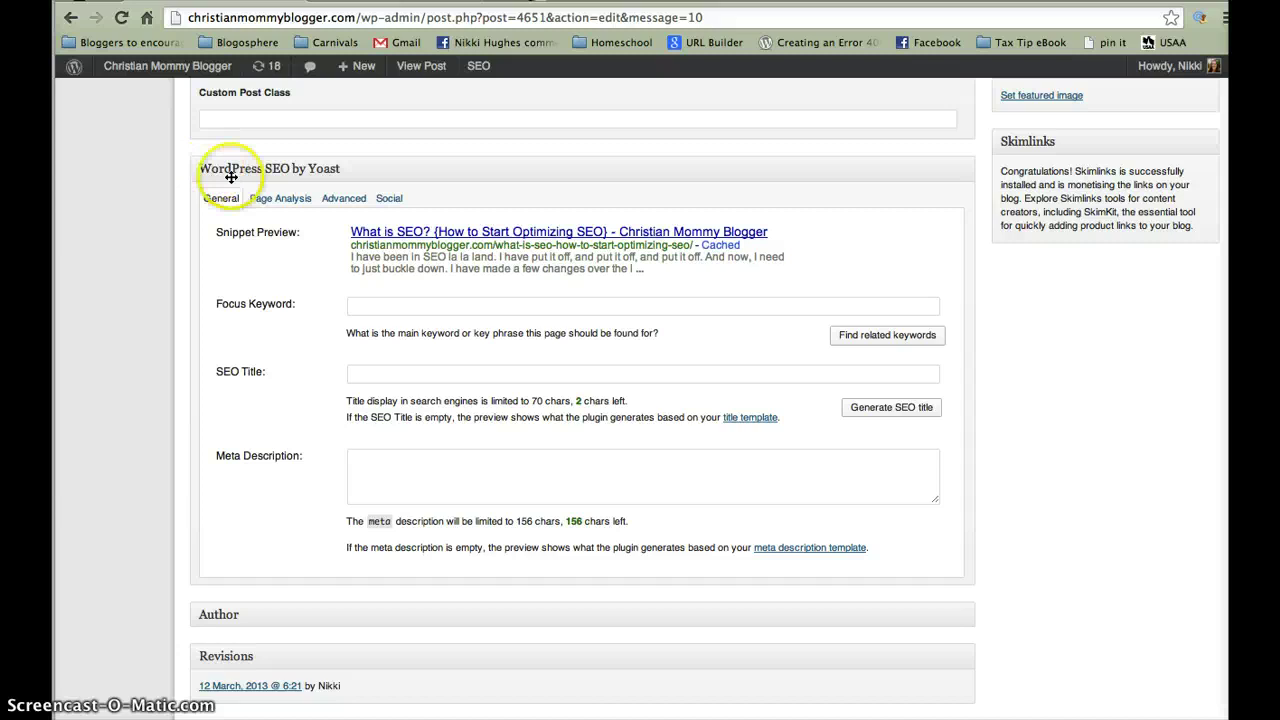
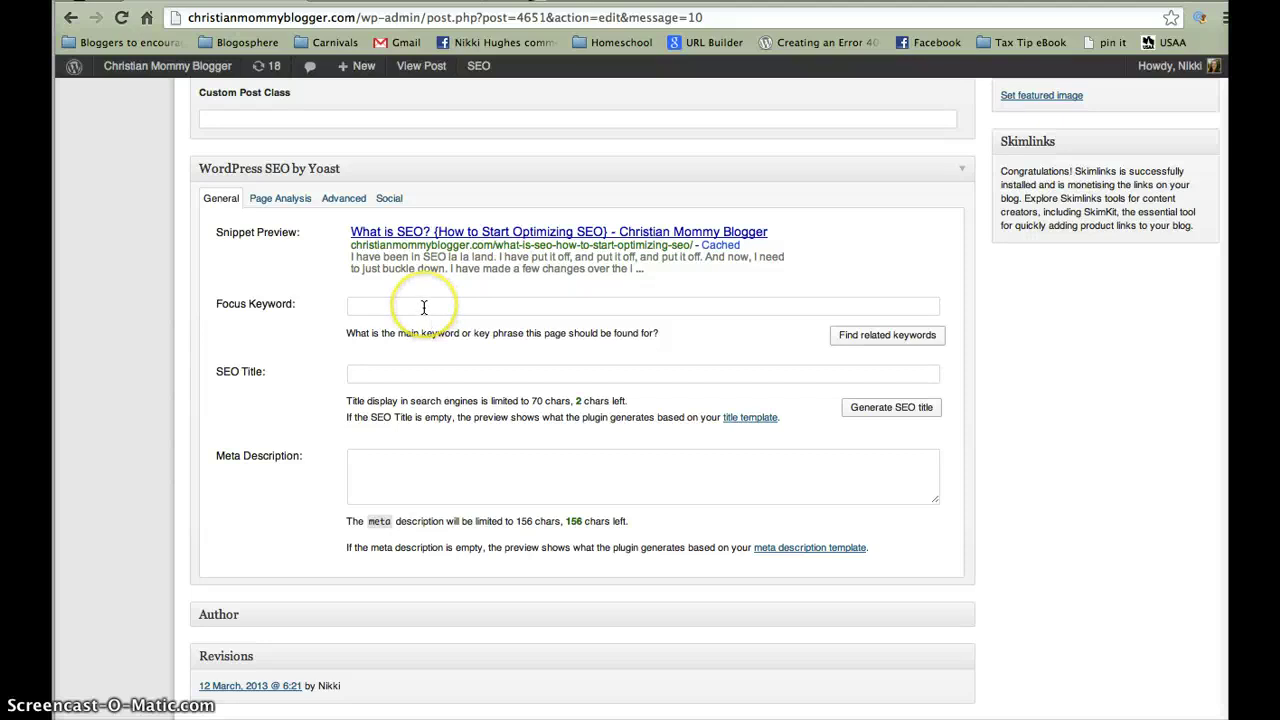
Step: Set the post's focus keyword to the suggested "seo" and compare the SEO title field with the snippet preview
click(424, 307)
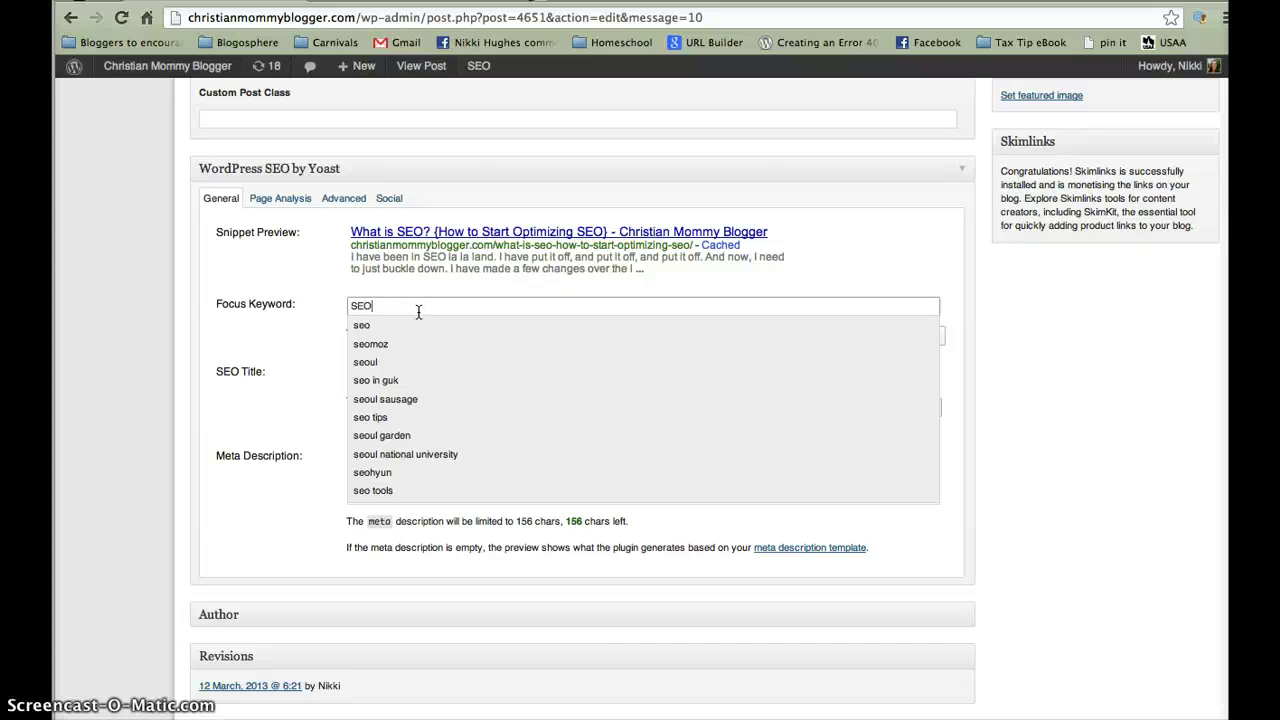
click(394, 330)
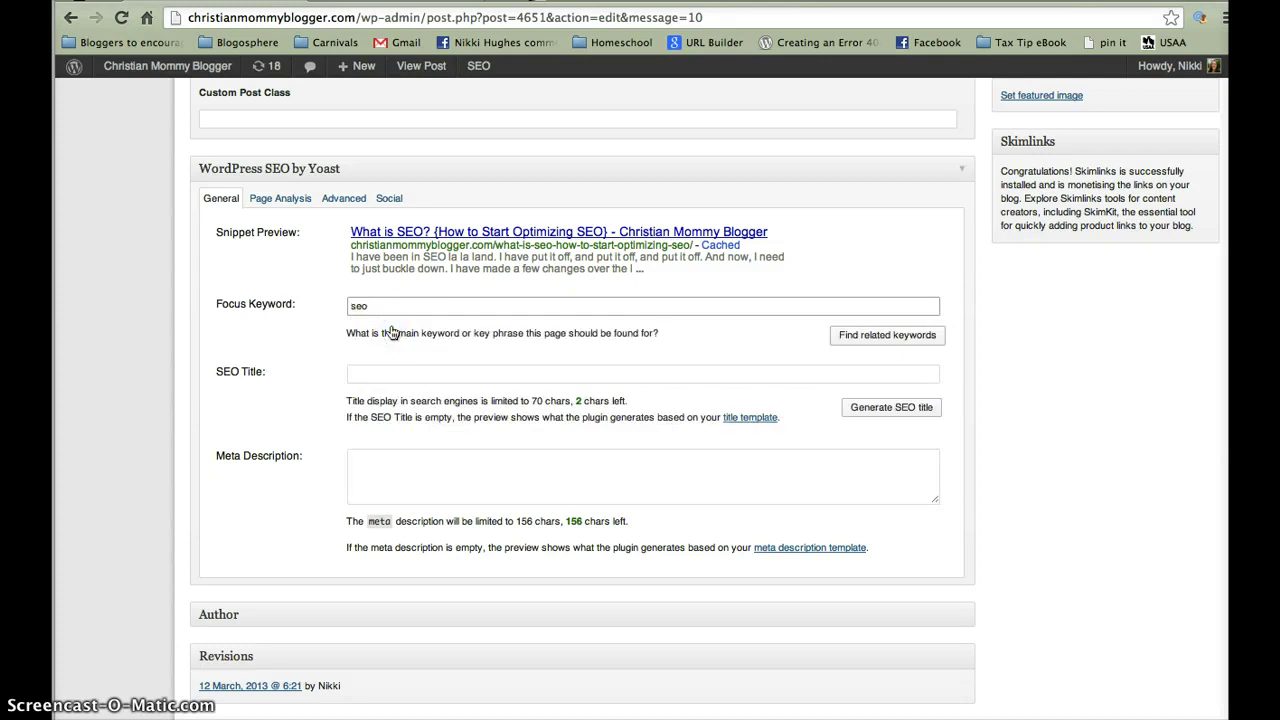
click(370, 373)
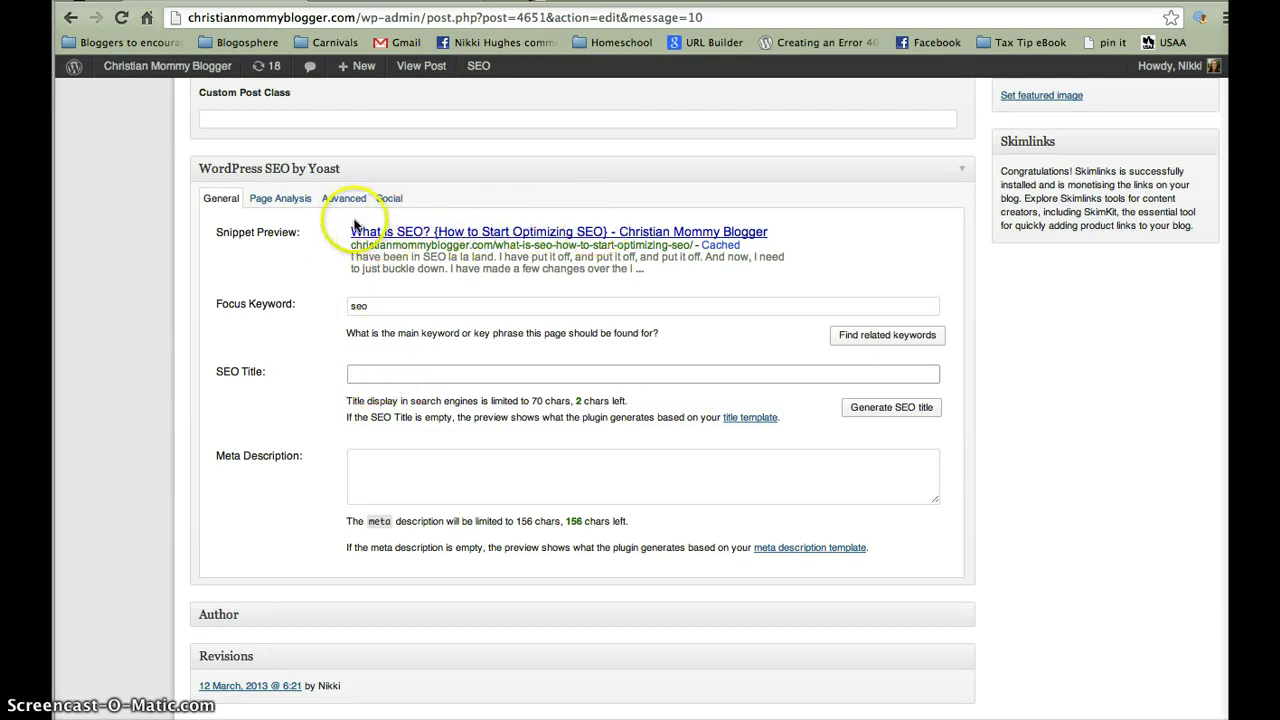
click(382, 375)
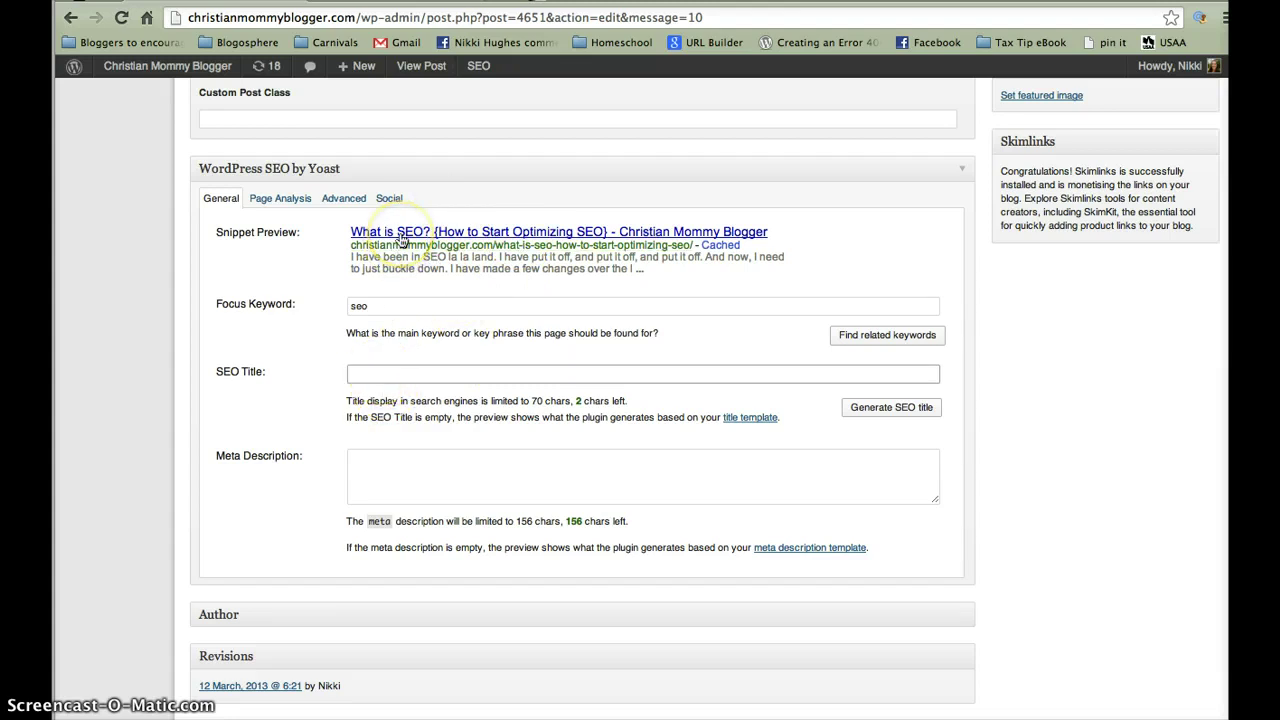
Step: Write the meta description "What is SEO? A guide about how to start optimizing SEO on your blog or website."
click(367, 479)
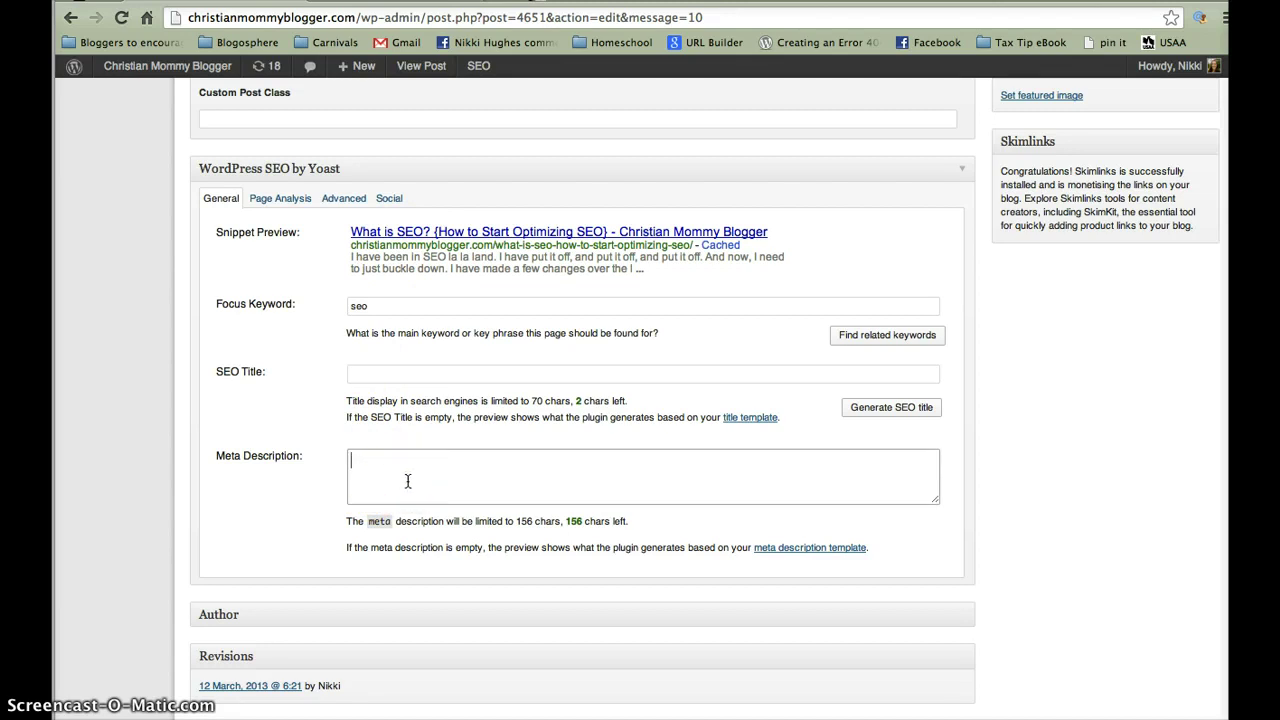
text(What )
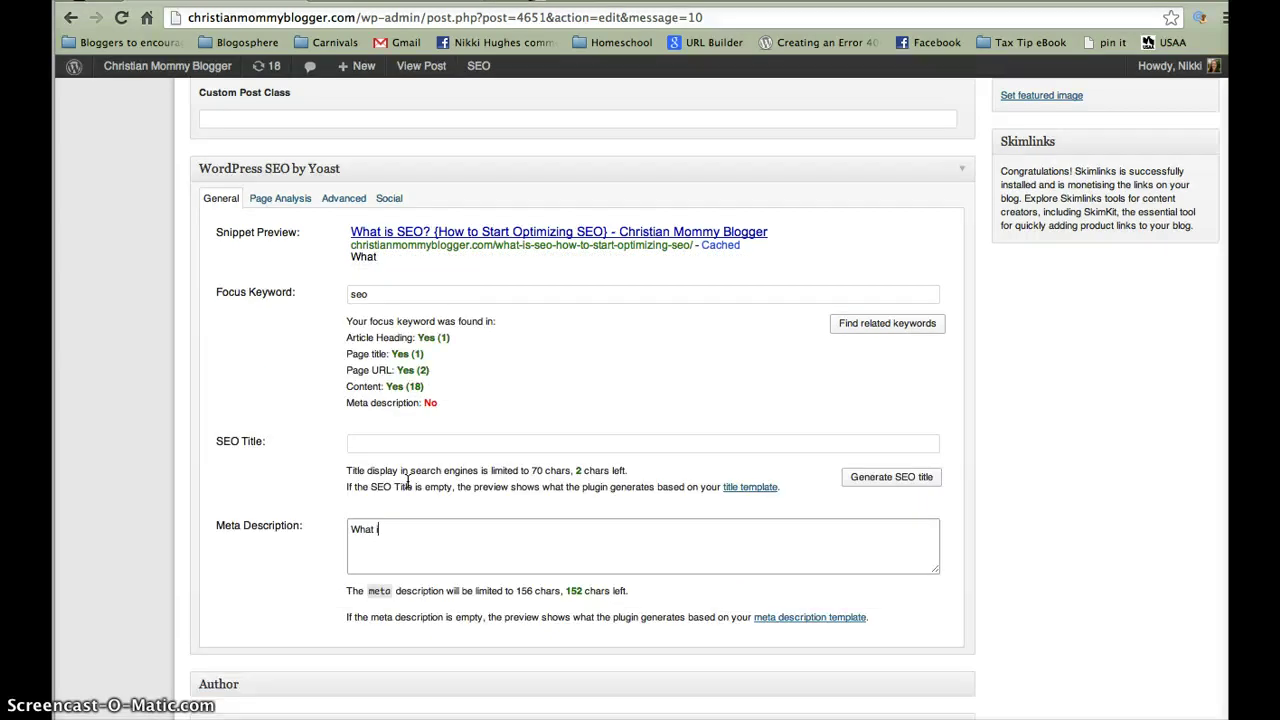
text(is SEO)
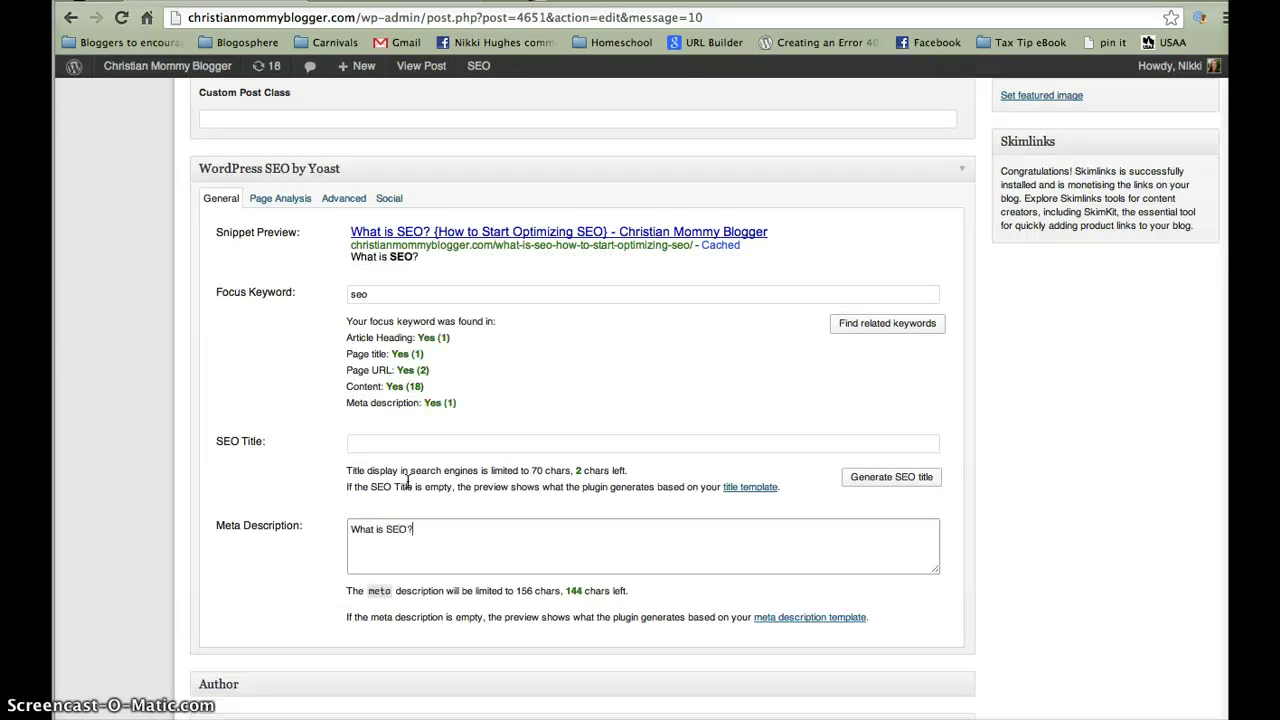
text(? How)
key(BackSpace)
key(BackSpace)
key(BackSpace)
text(A guid)
text(e on)
key(BackSpace)
key(BackSpace)
text(about)
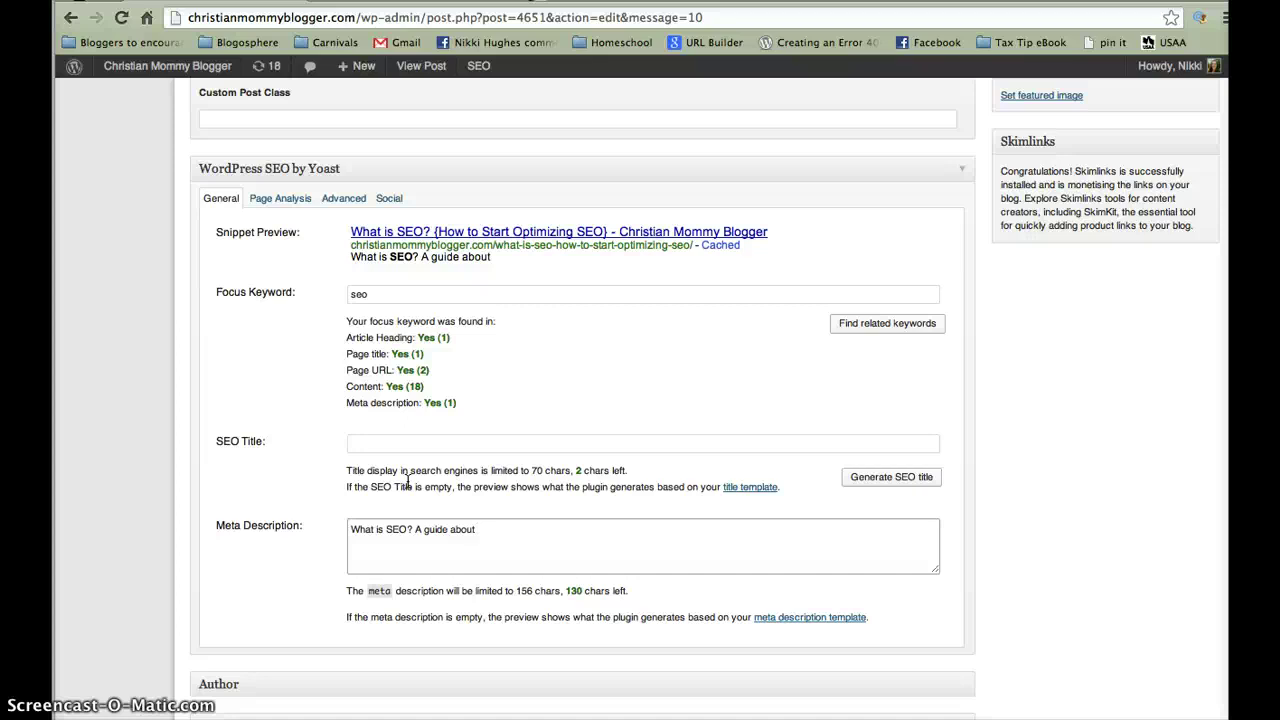
text( how to start op)
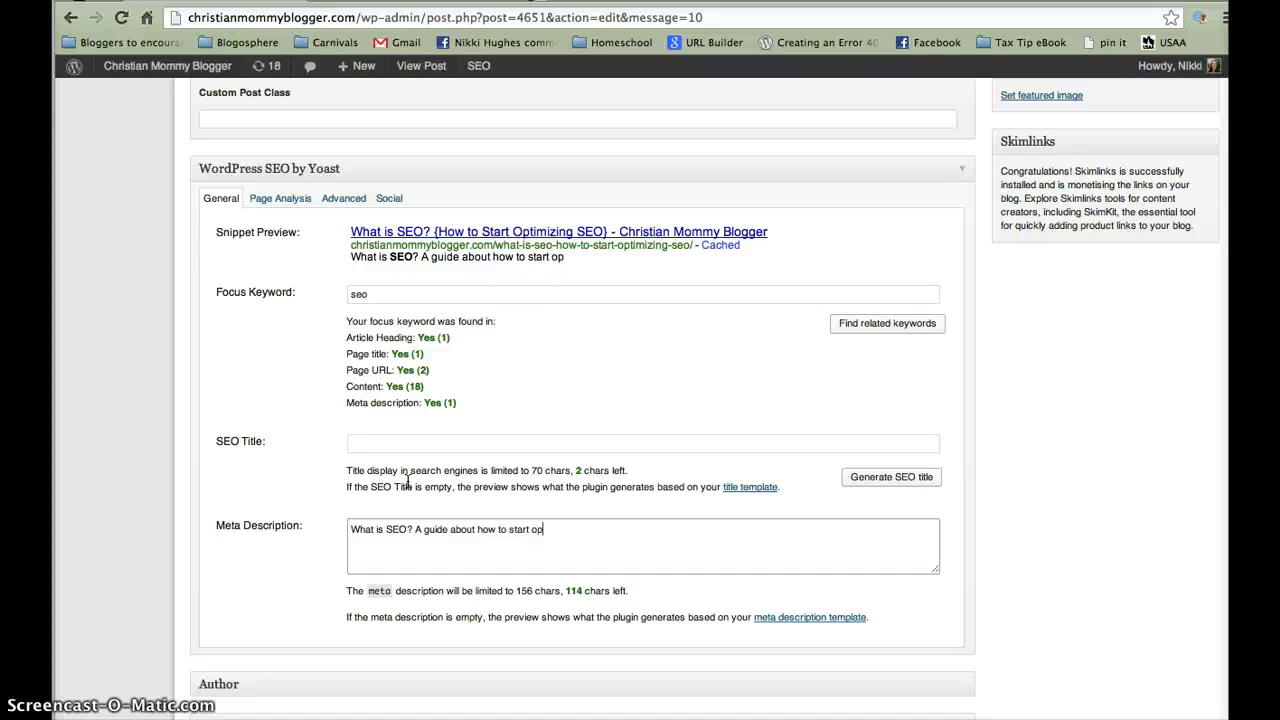
text(timizing SEO o)
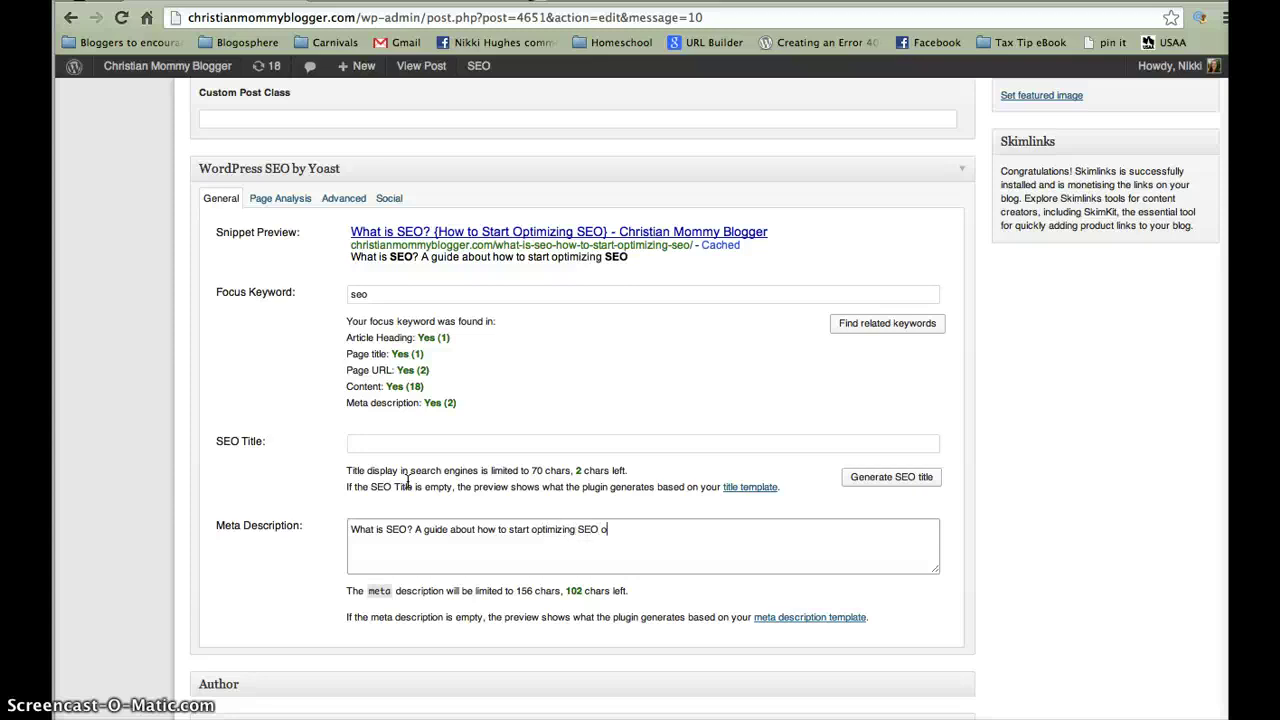
text(n your BL)
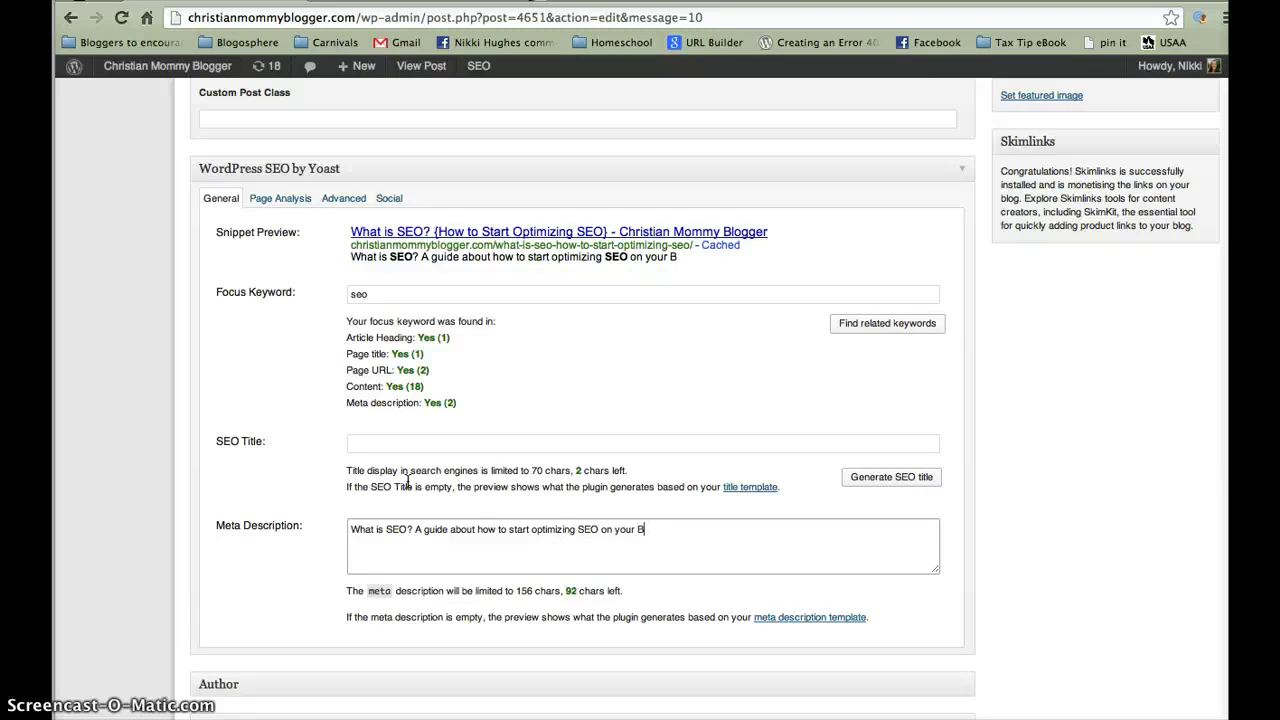
key(BackSpace)
text(blog or website.)
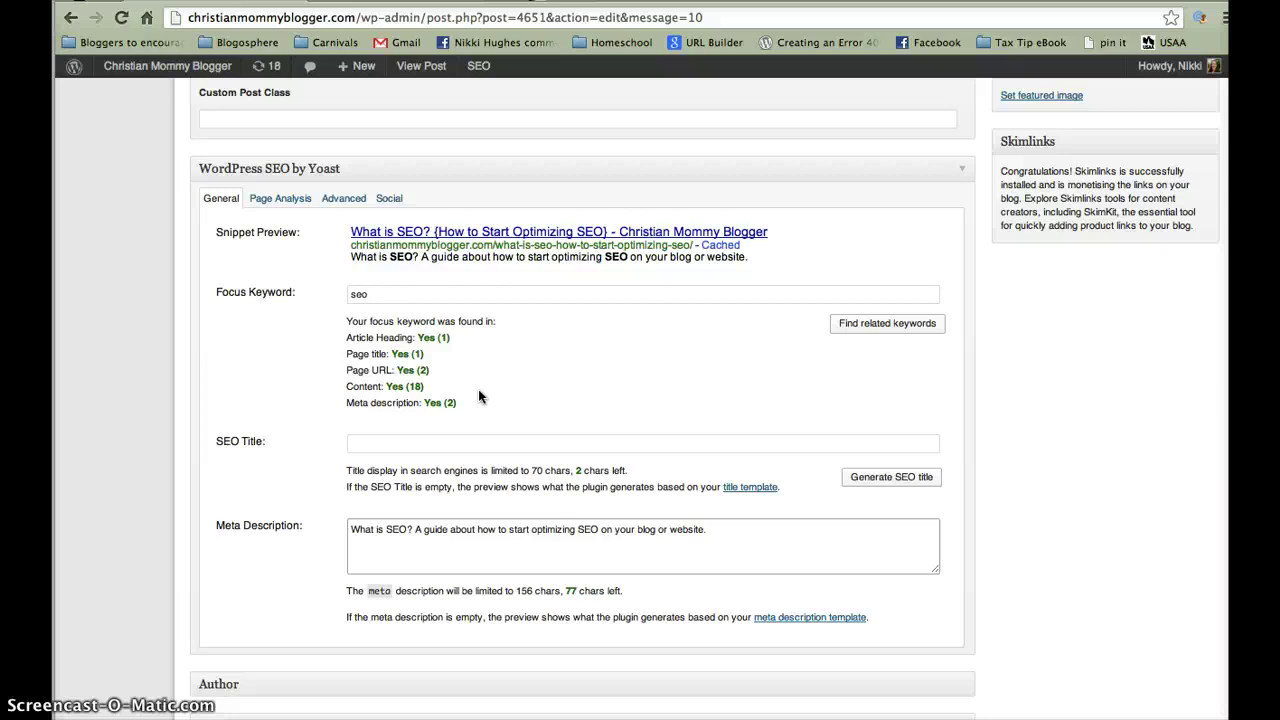
Step: Save the post as a draft and check its SEO status indicator
click(685, 400)
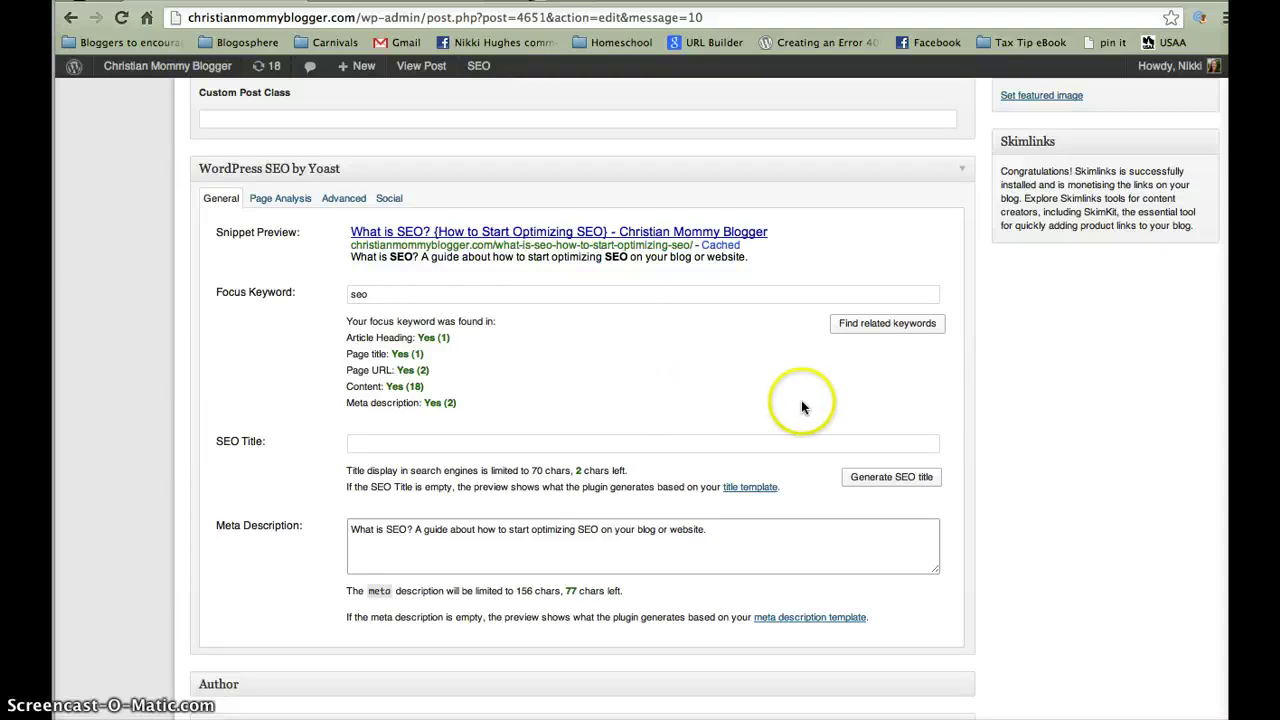
scroll(978, 412, up, 5)
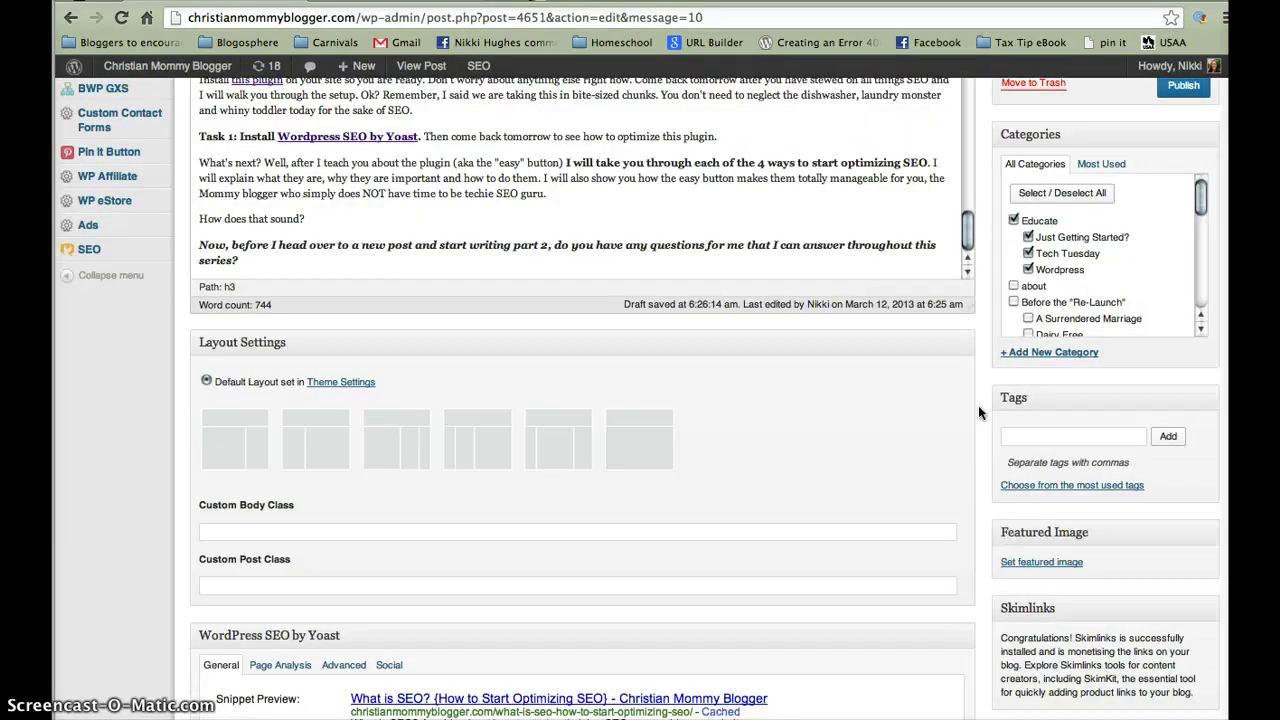
scroll(979, 412, up, 10)
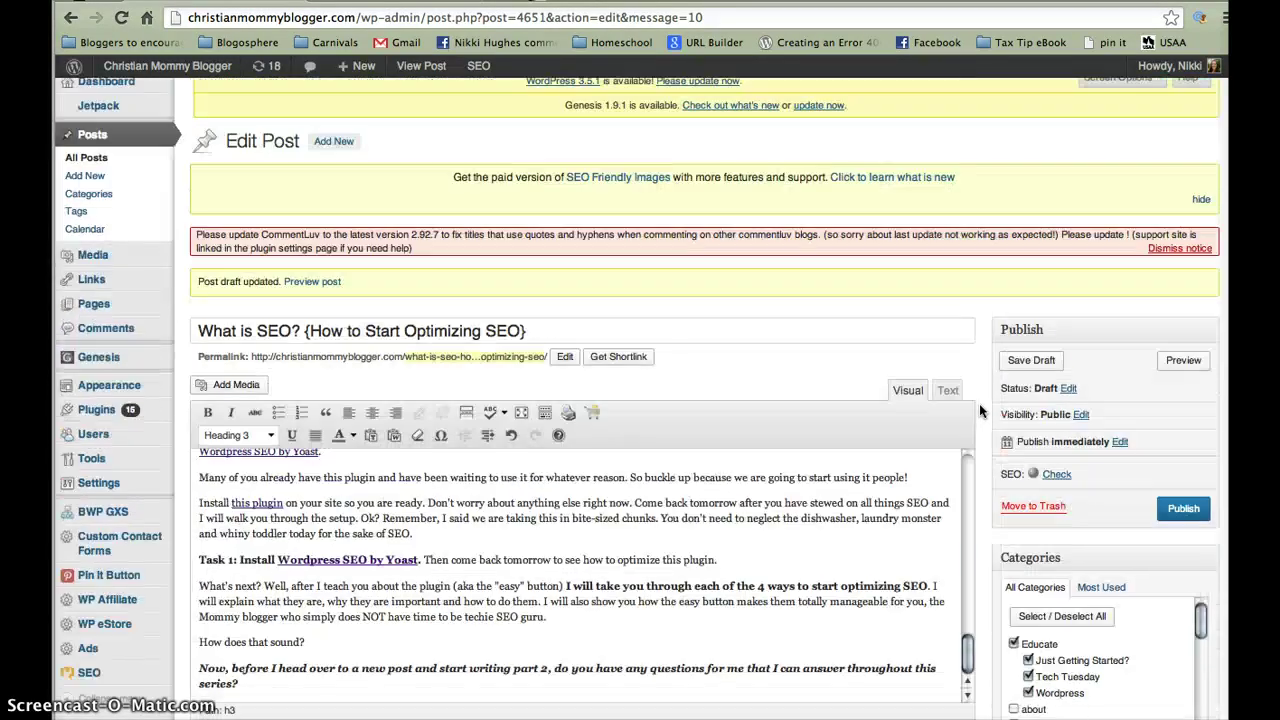
scroll(979, 403, up, 1)
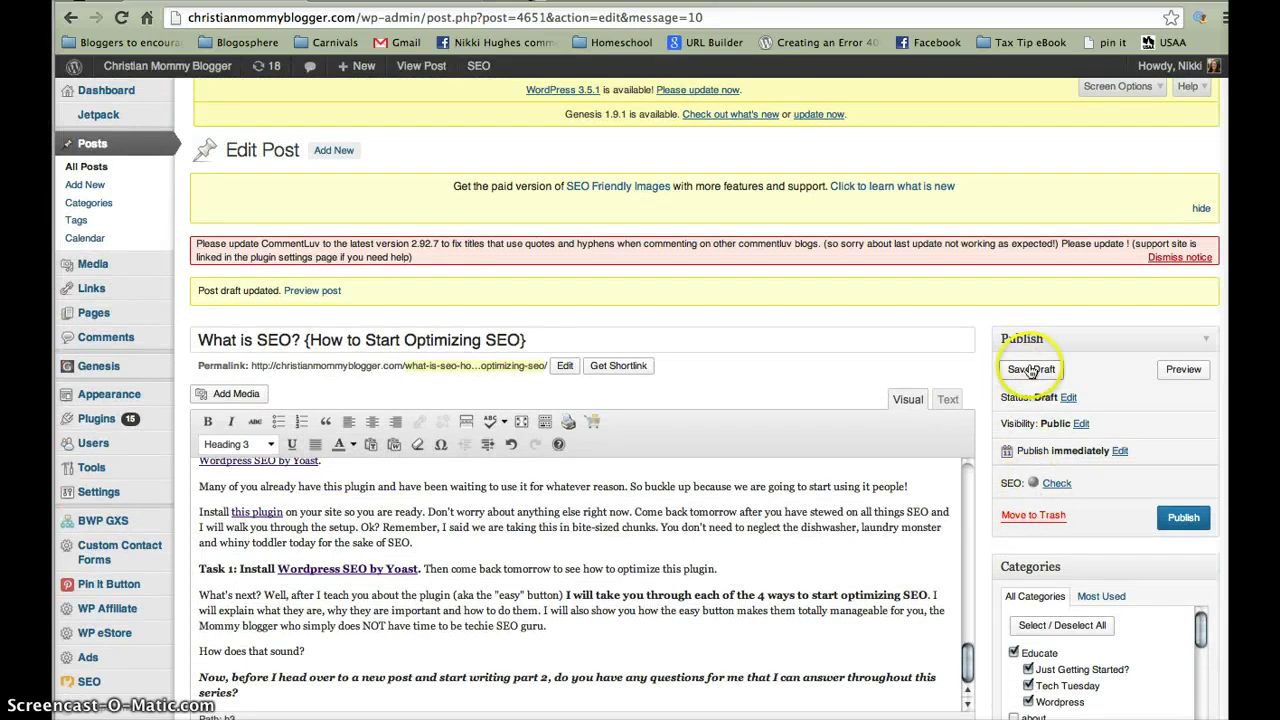
click(1031, 370)
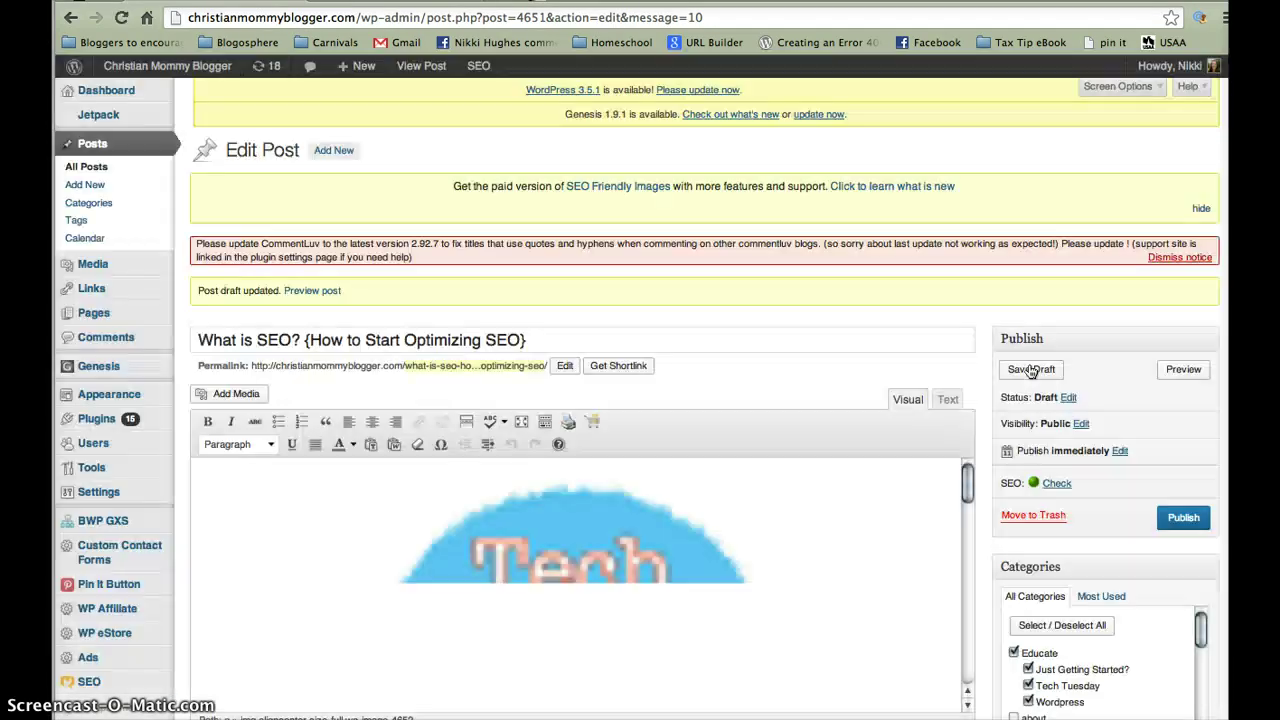
click(1027, 485)
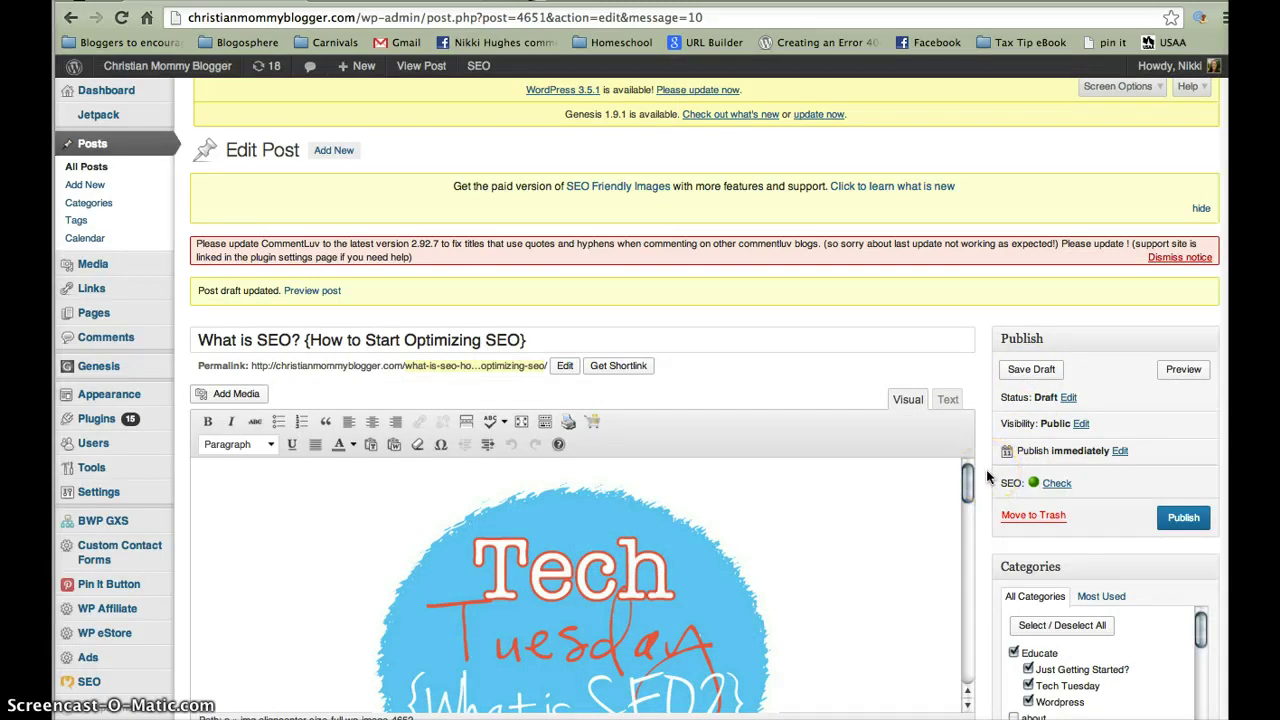
Step: Change the focus keyword to the suggested phrase "what is seo" and save the draft again
scroll(986, 469, down, 10)
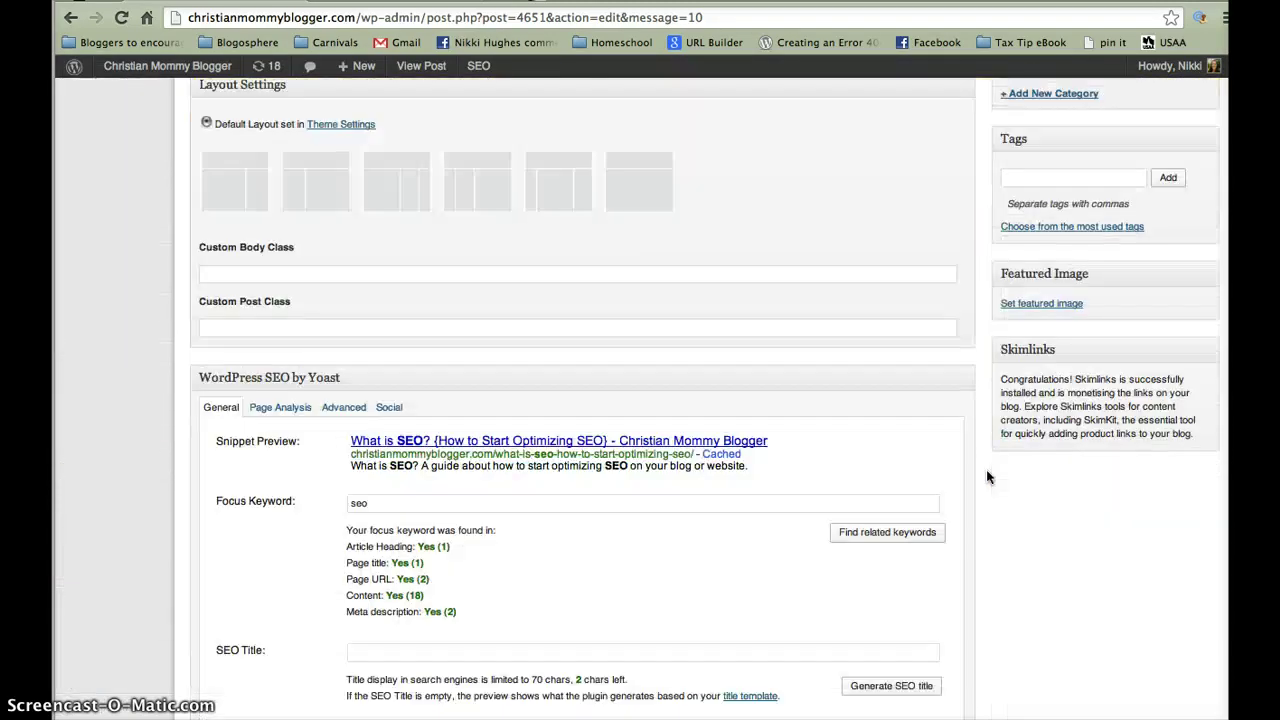
scroll(986, 469, down, 4)
click(350, 316)
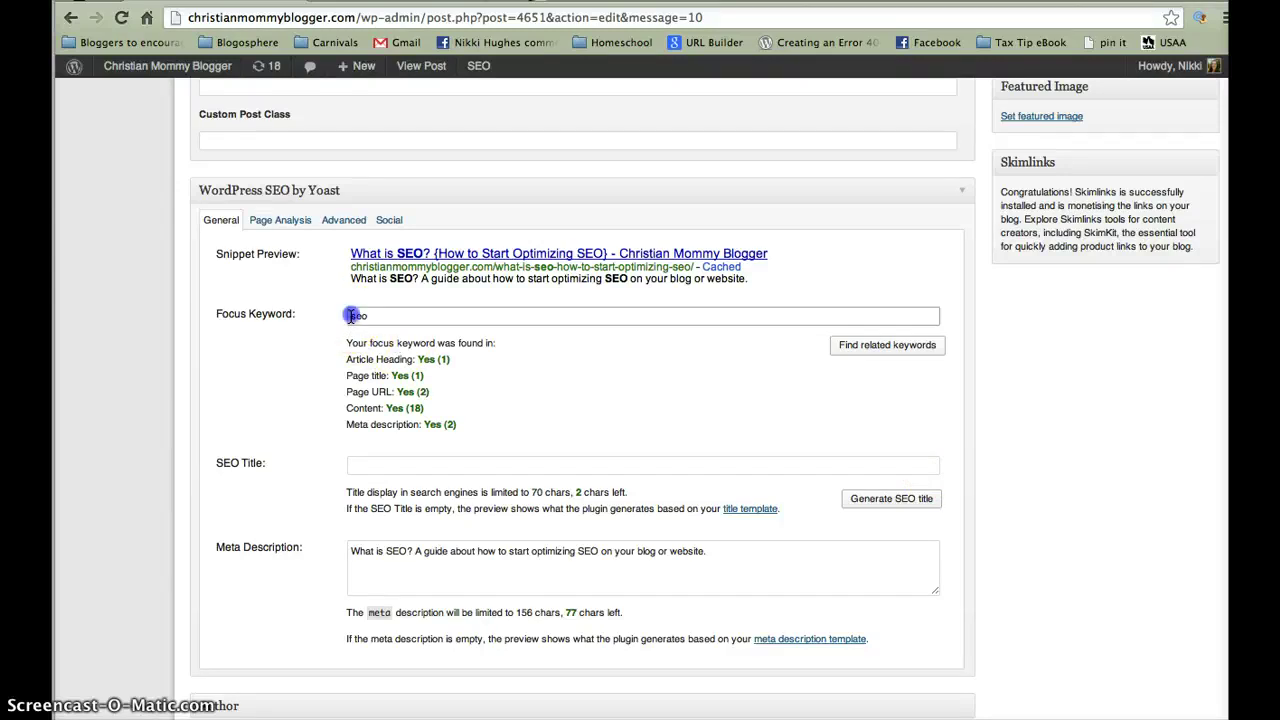
text(what is)
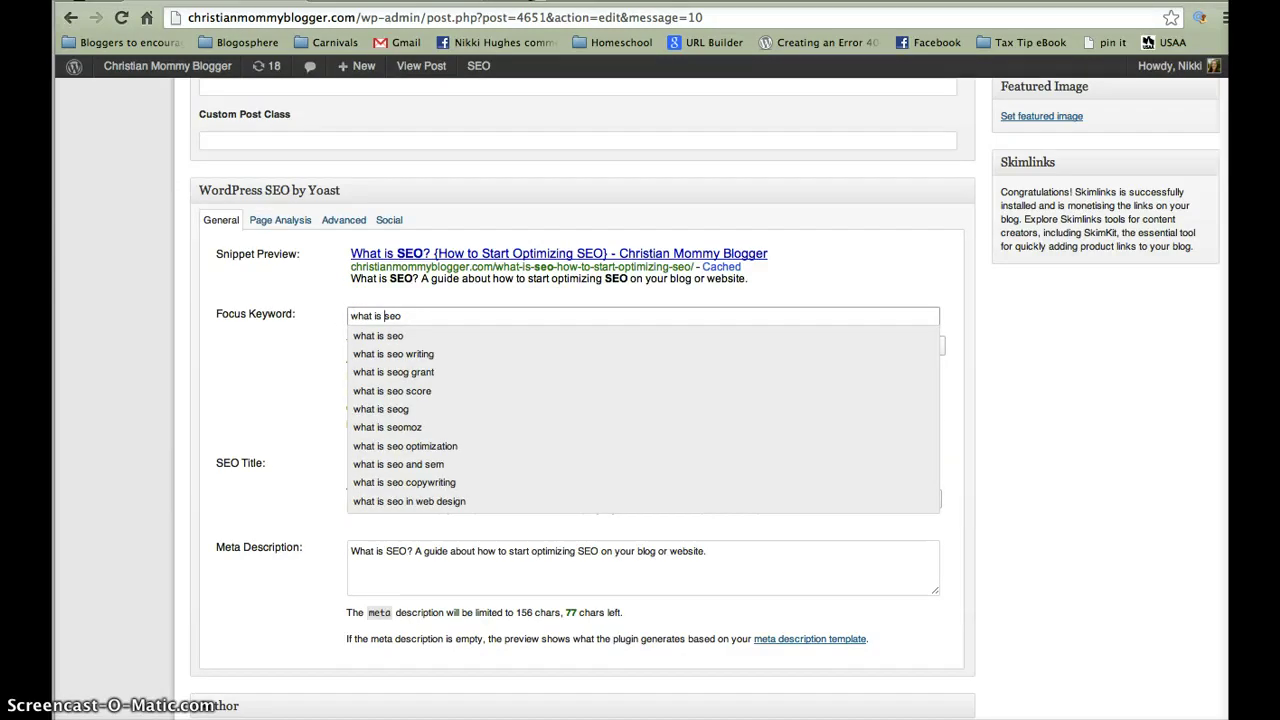
click(390, 341)
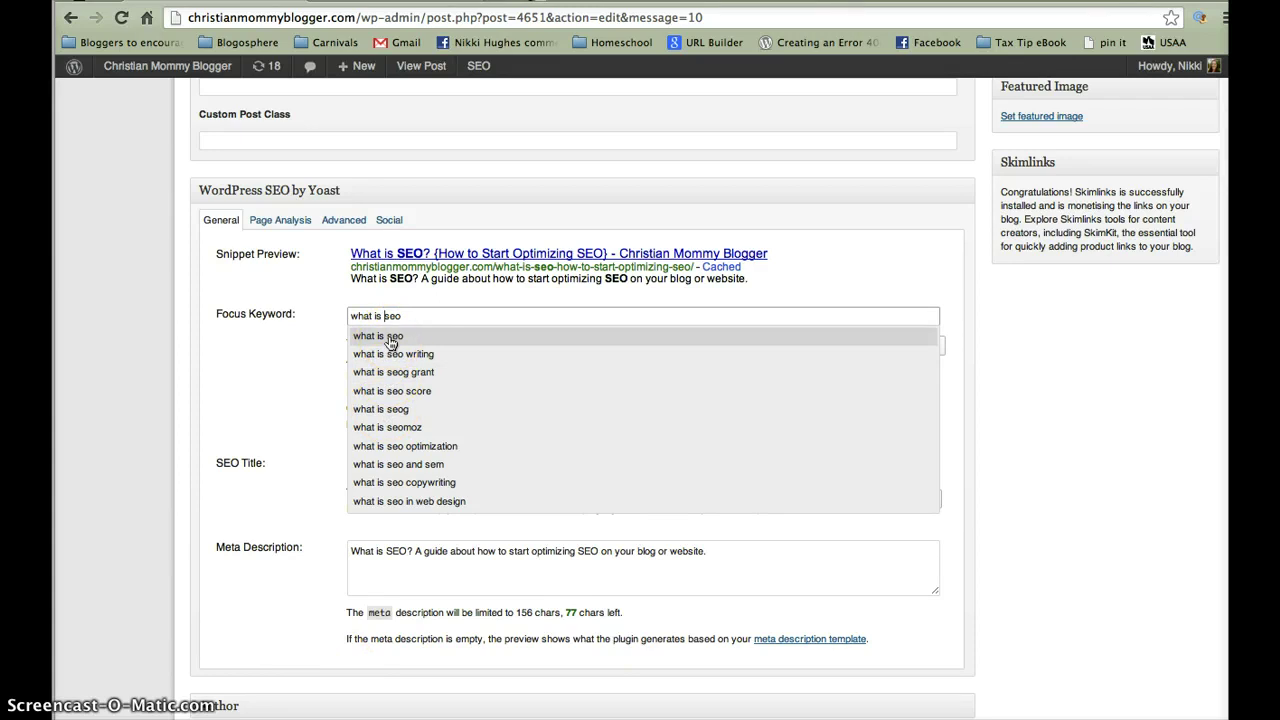
click(415, 322)
click(402, 340)
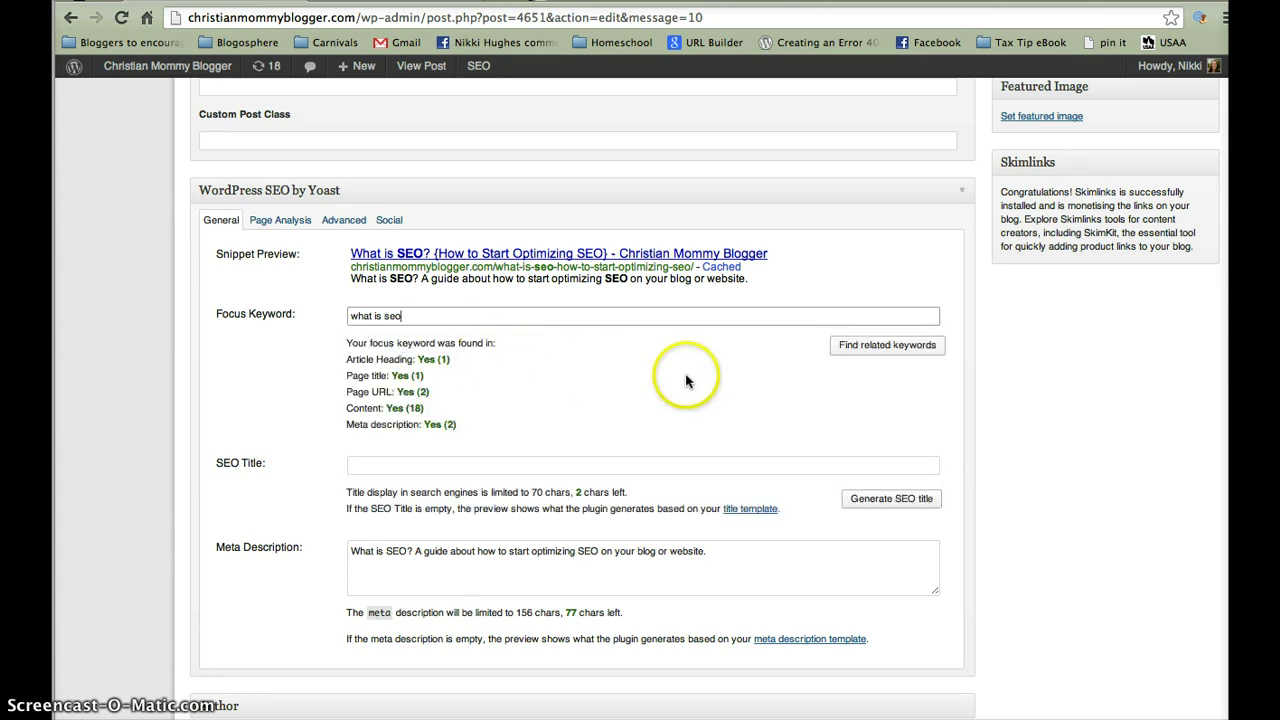
scroll(965, 425, up, 20)
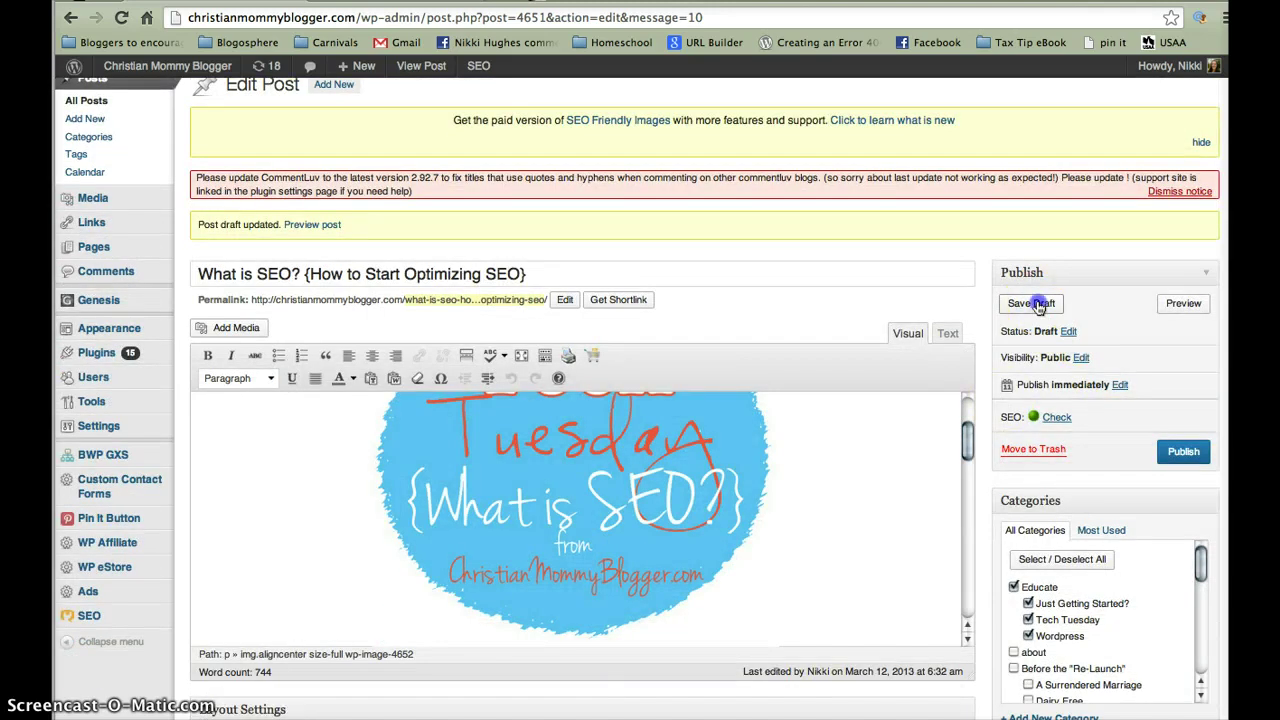
click(1036, 305)
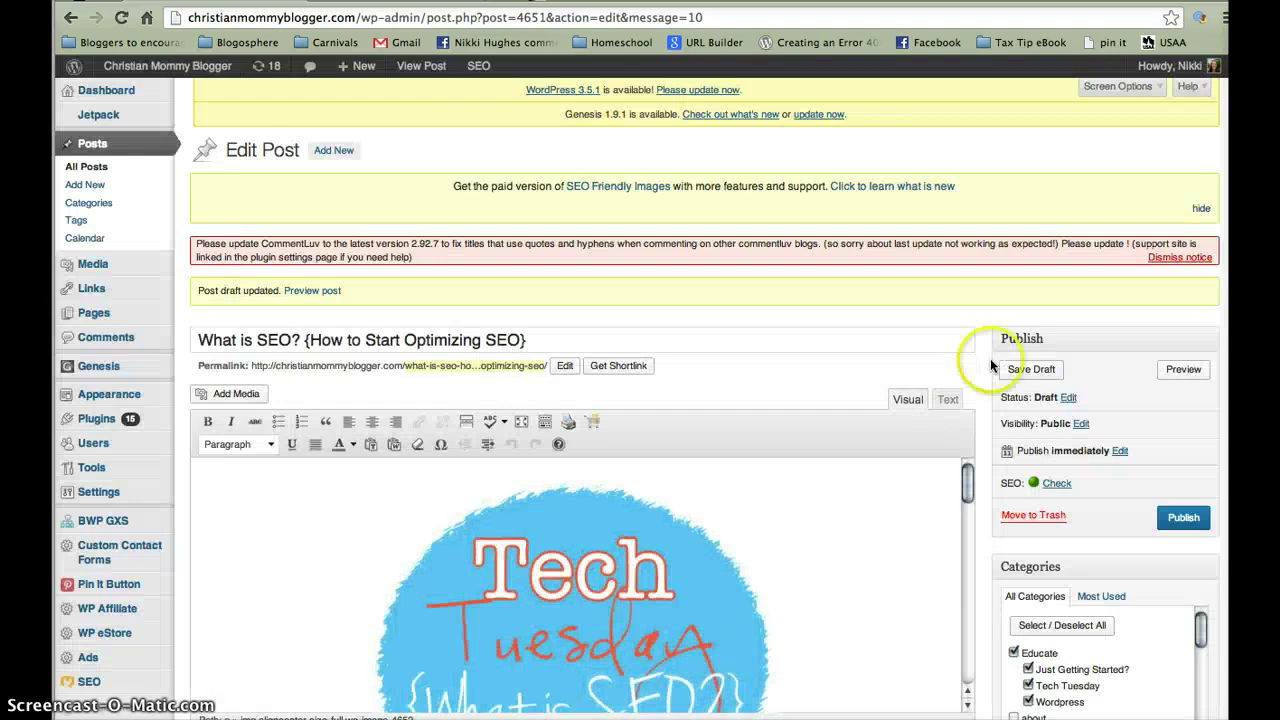
Step: Review where the focus keyword "what is seo" is found and look over the post's opening paragraphs for places to use it
scroll(978, 440, down, 10)
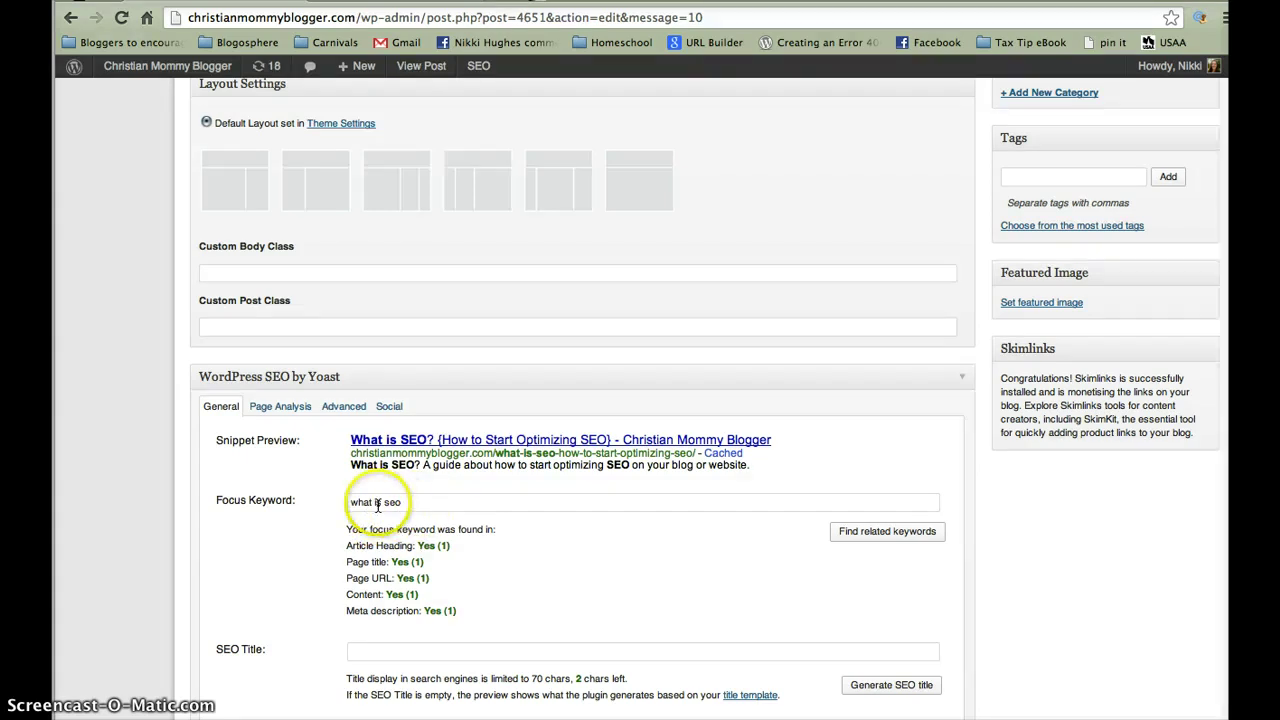
scroll(536, 567, down, 2)
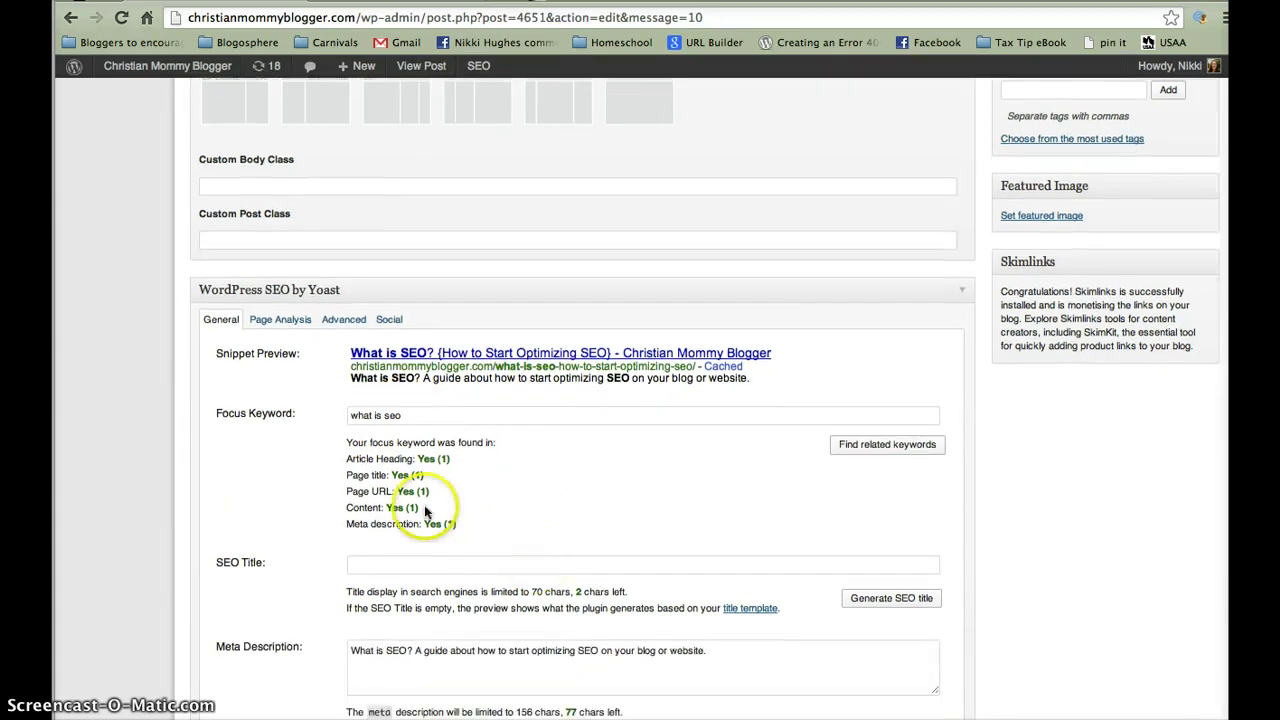
scroll(583, 496, down, 4)
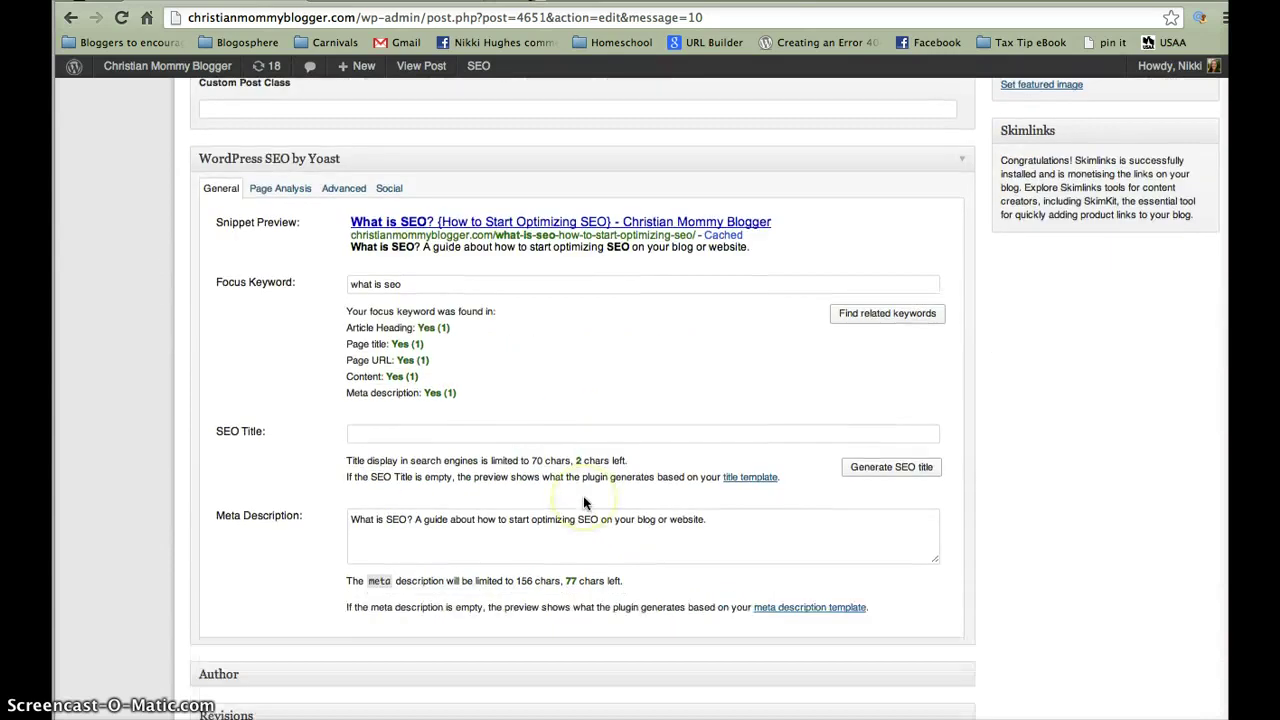
scroll(584, 500, up, 12)
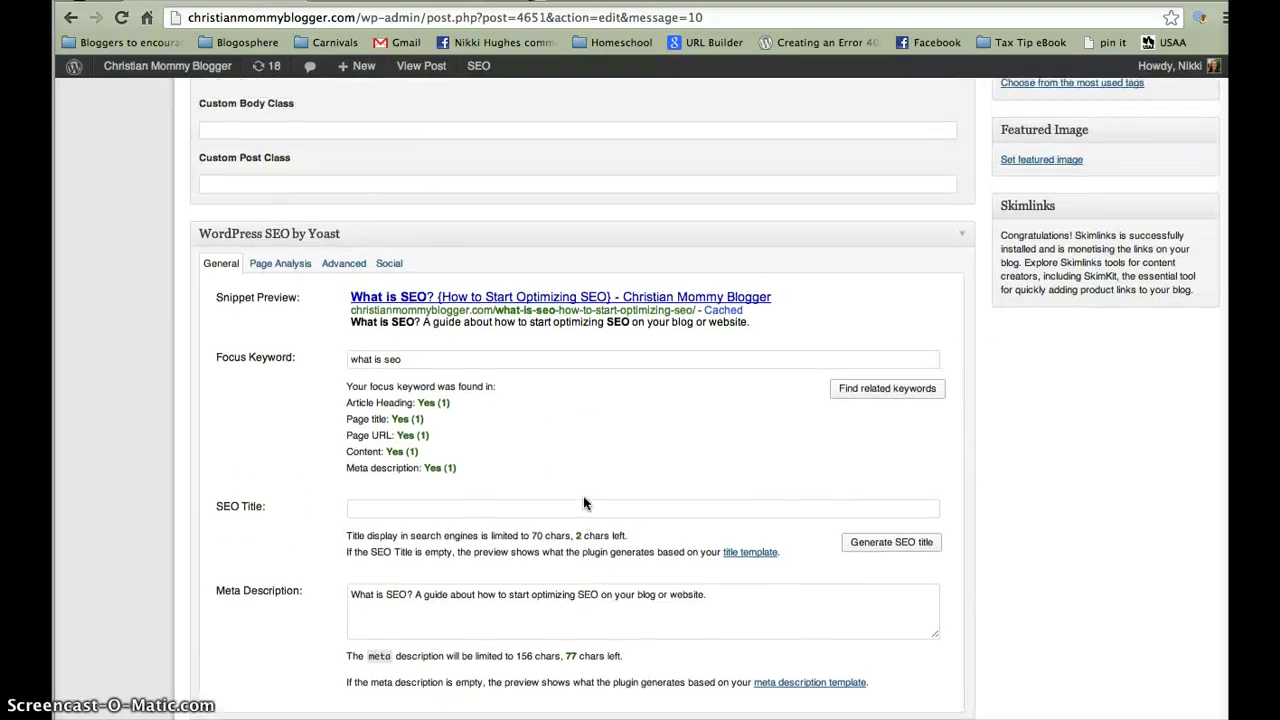
scroll(584, 502, up, 4)
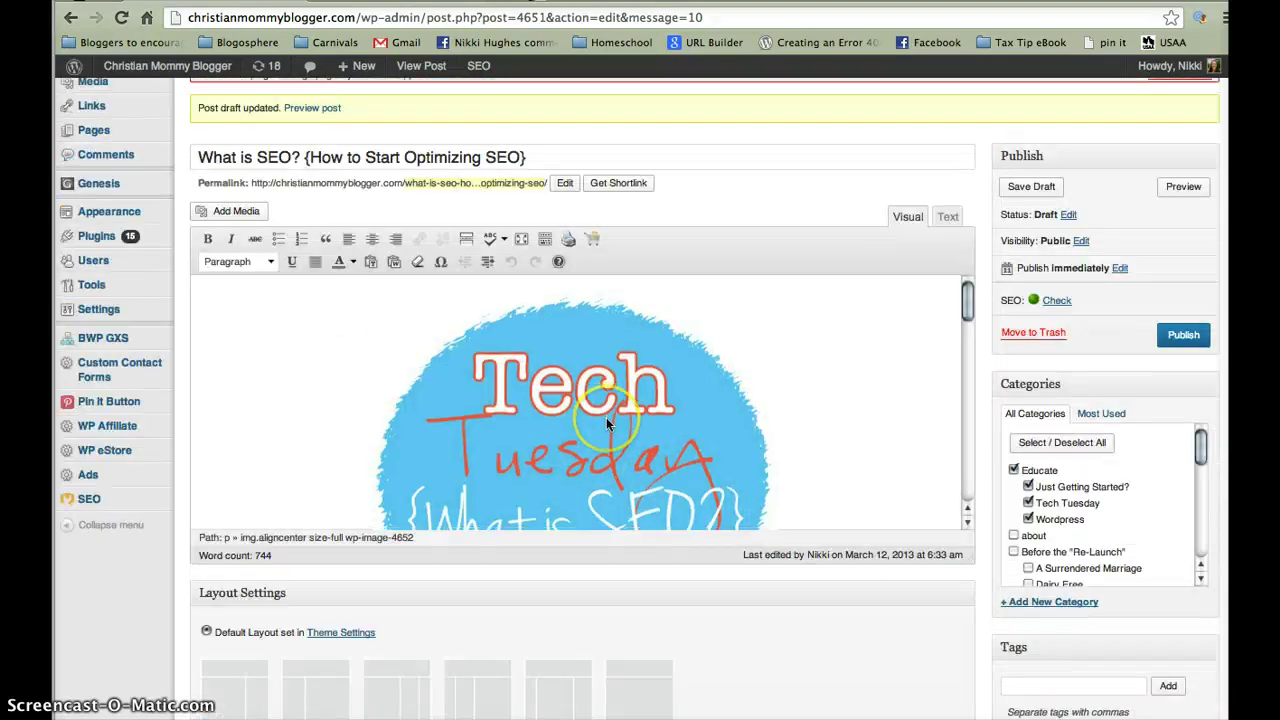
scroll(606, 417, down, 5)
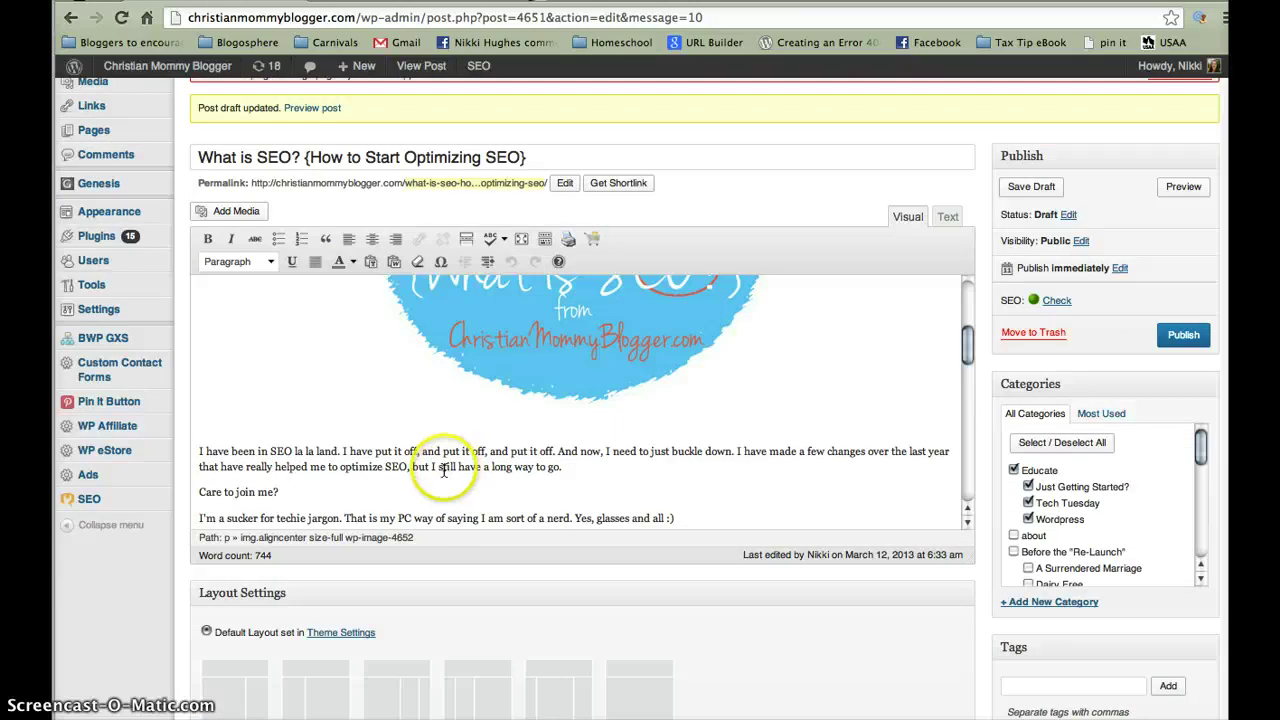
scroll(480, 485, down, 2)
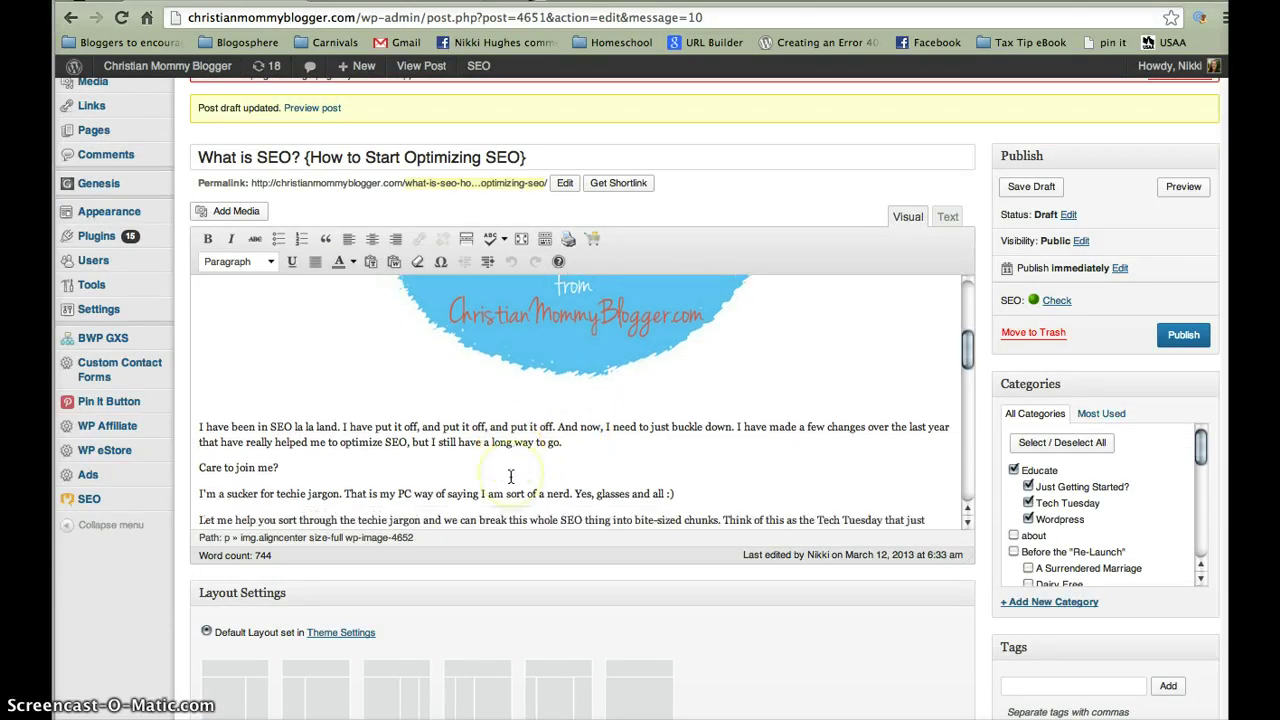
scroll(470, 490, down, 2)
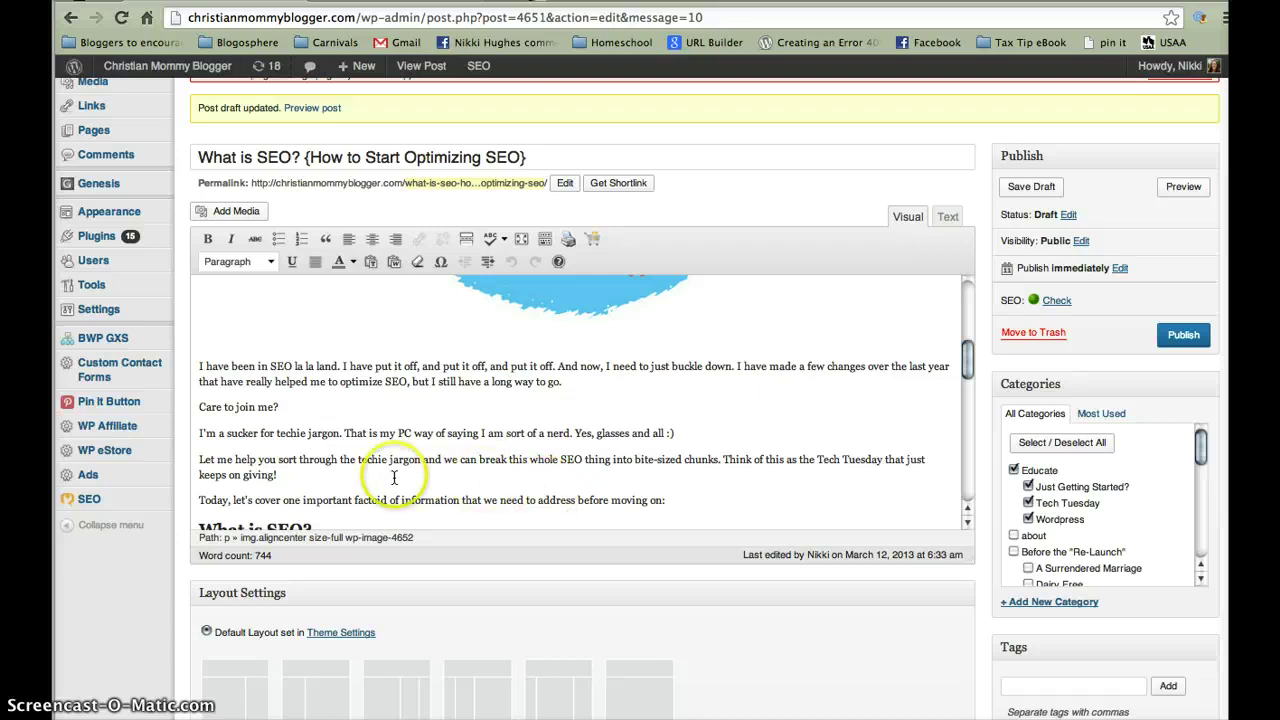
scroll(394, 470, up, 1)
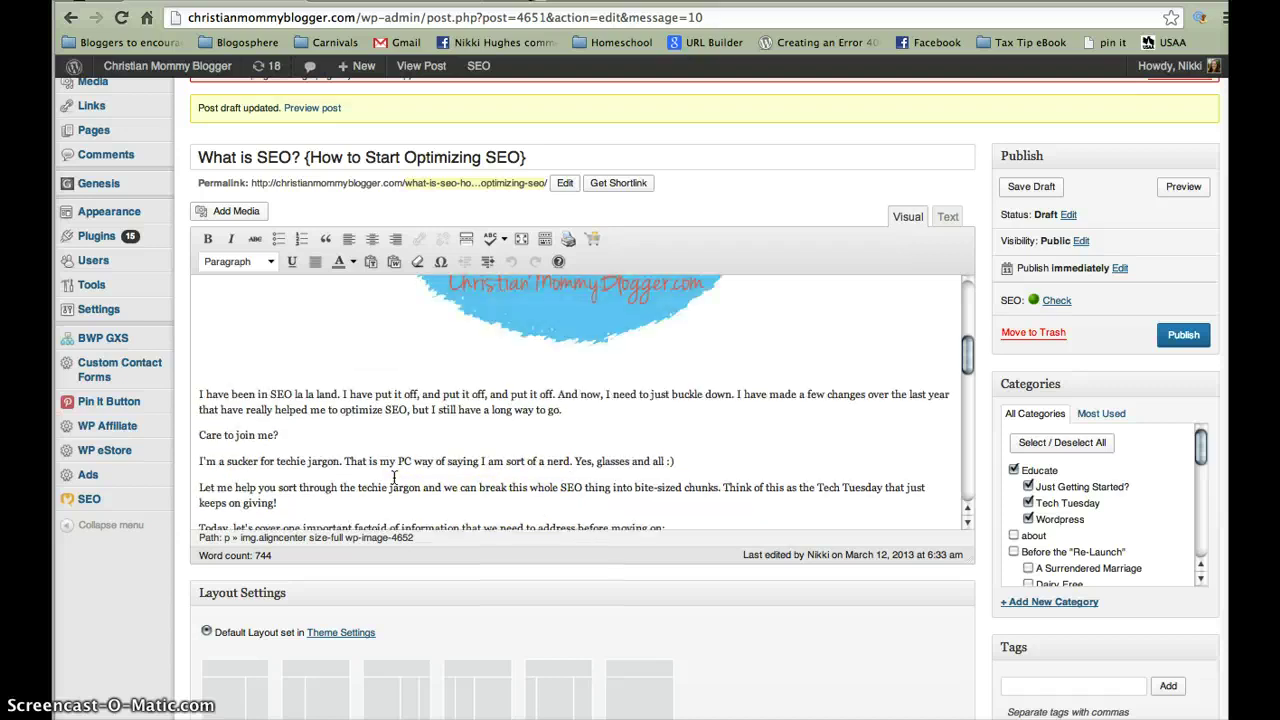
Step: Review the post's body text and headings, the Yoast focus keyword results and the SEO status indicator
scroll(488, 427, down, 3)
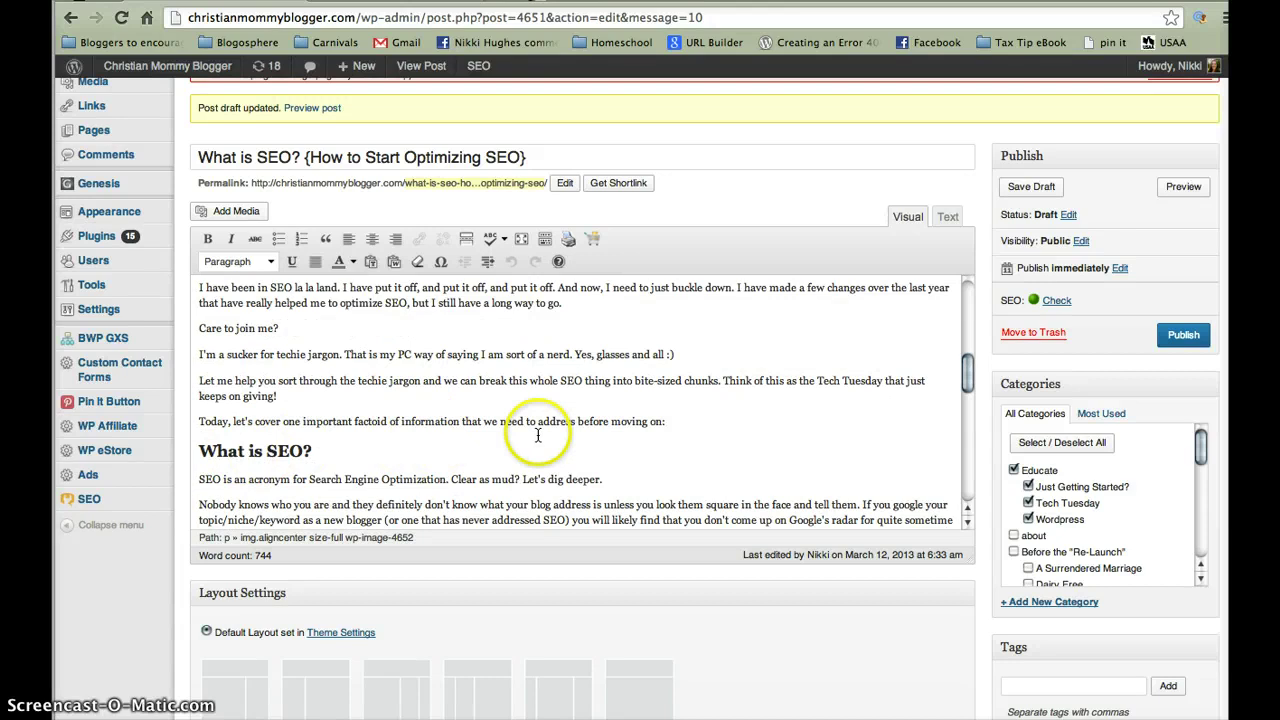
scroll(538, 435, up, 2)
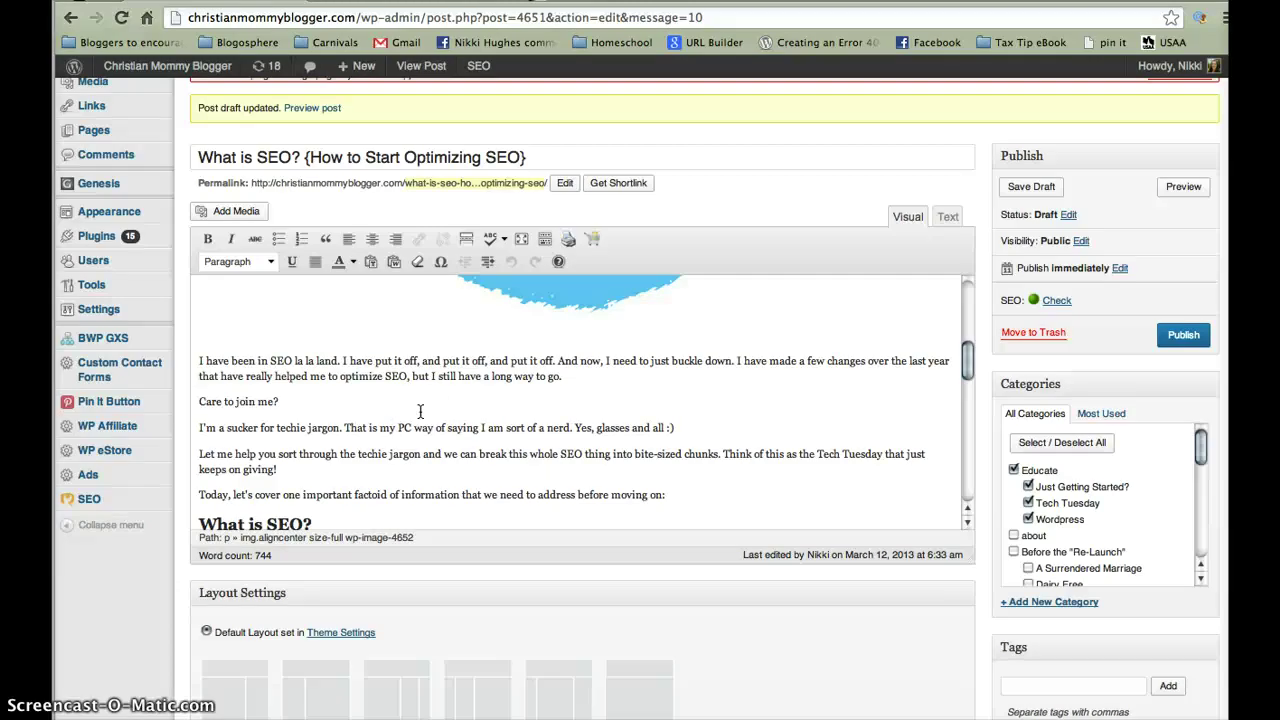
scroll(470, 470, down, 5)
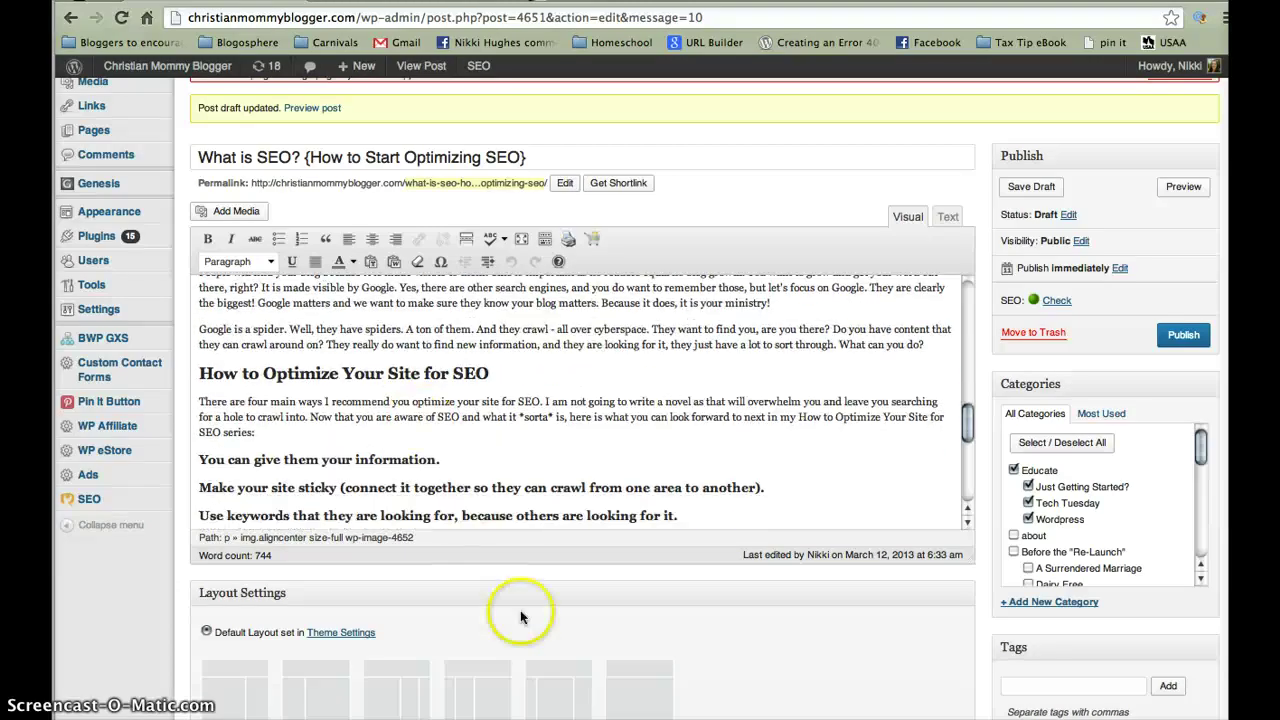
scroll(520, 617, down, 6)
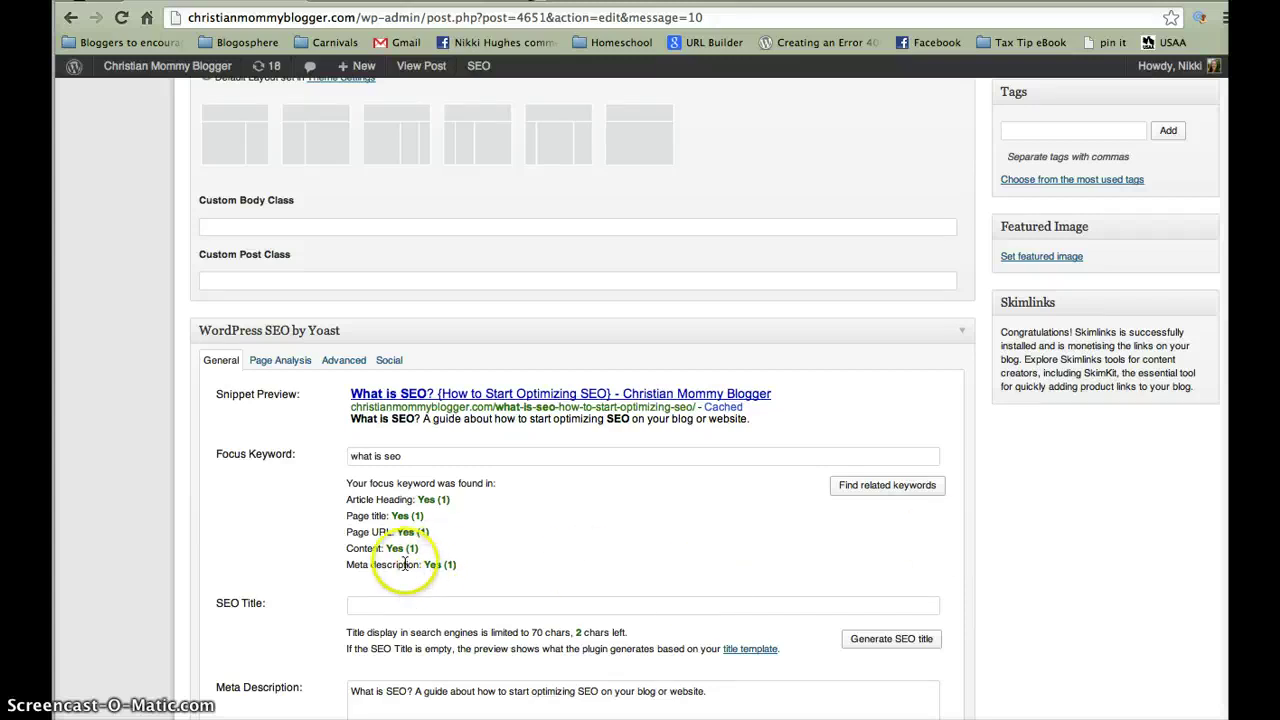
scroll(1090, 520, up, 1)
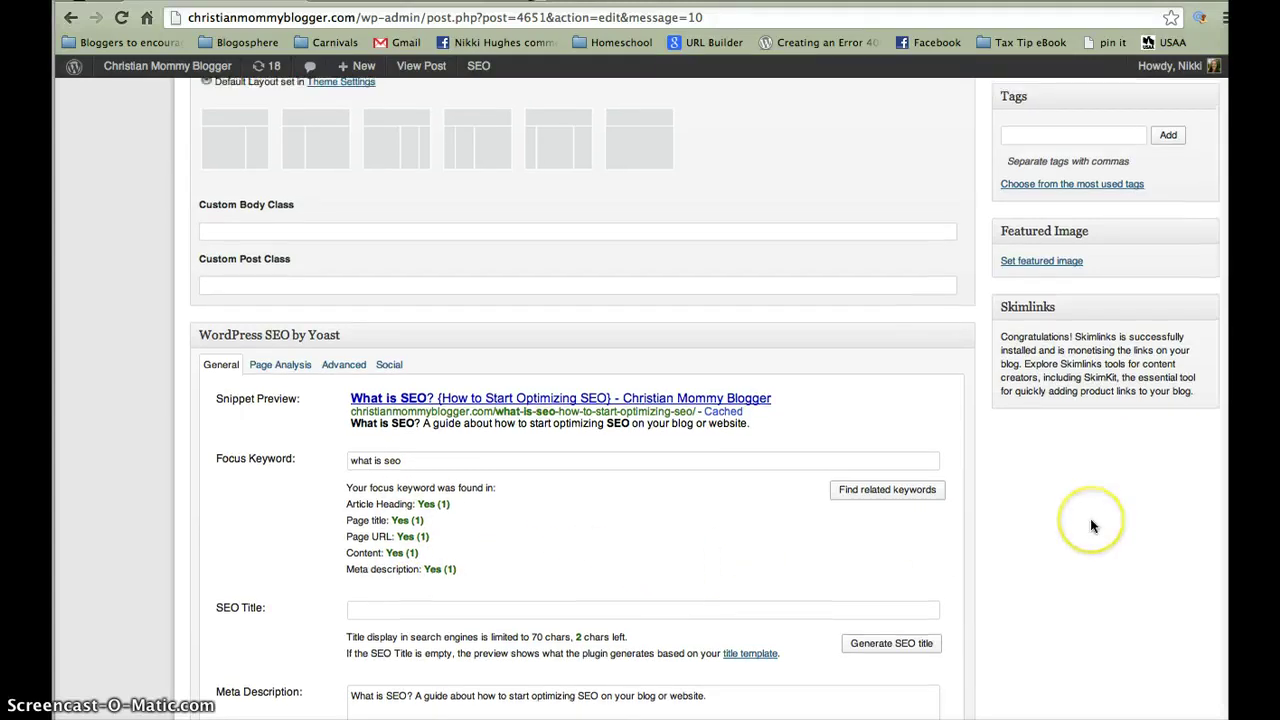
scroll(1090, 518, up, 5)
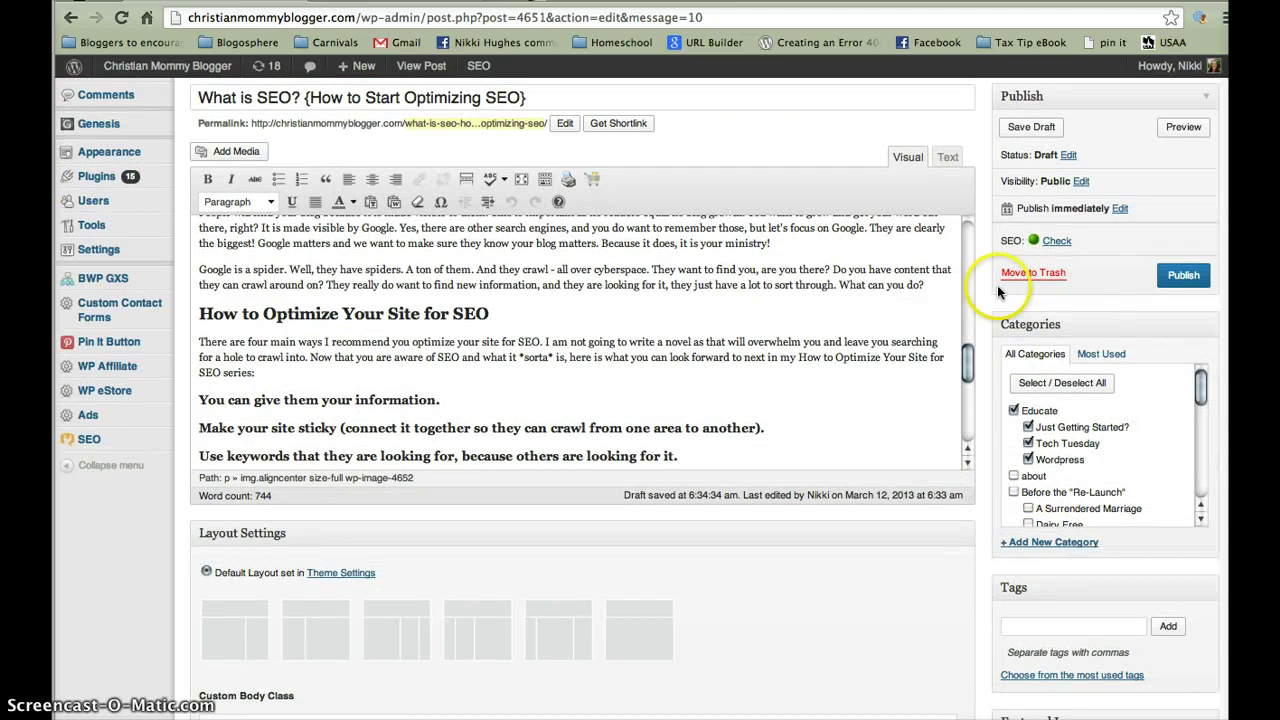
scroll(986, 279, up, 2)
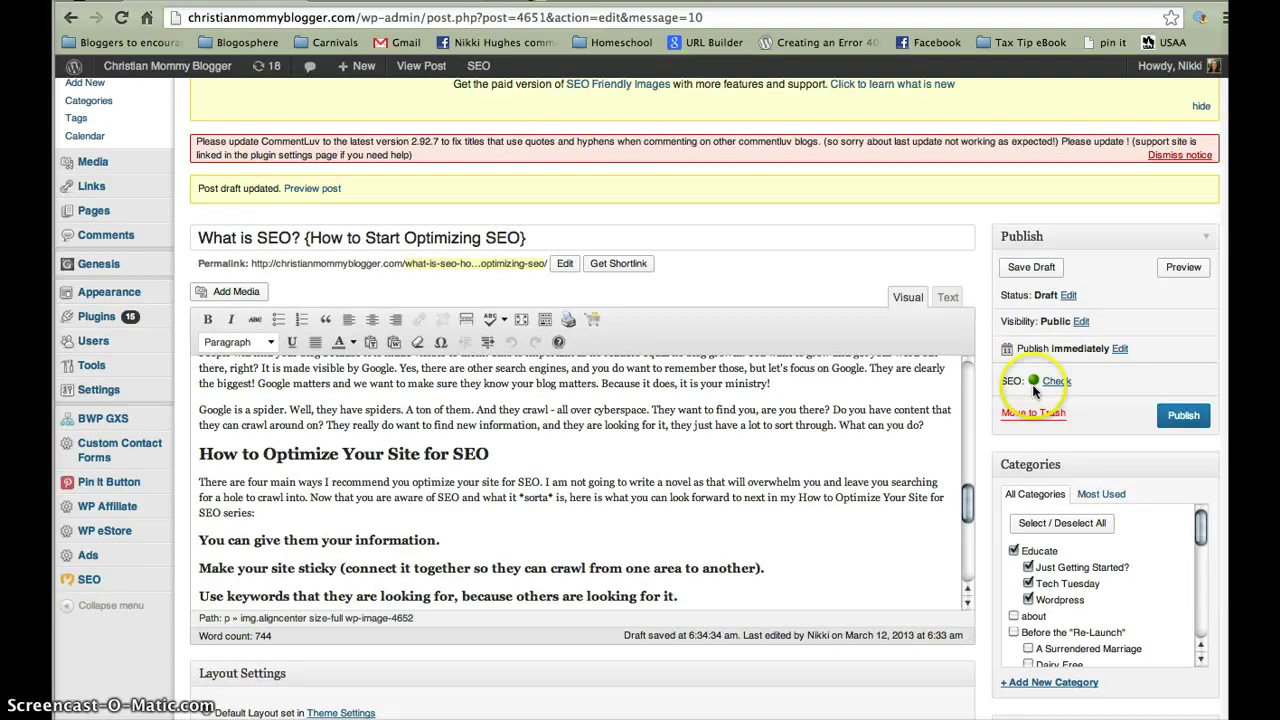
Step: Change the alternative text of the Tech Tuesday image at the start of the post to "What is SEO"
scroll(823, 474, up, 4)
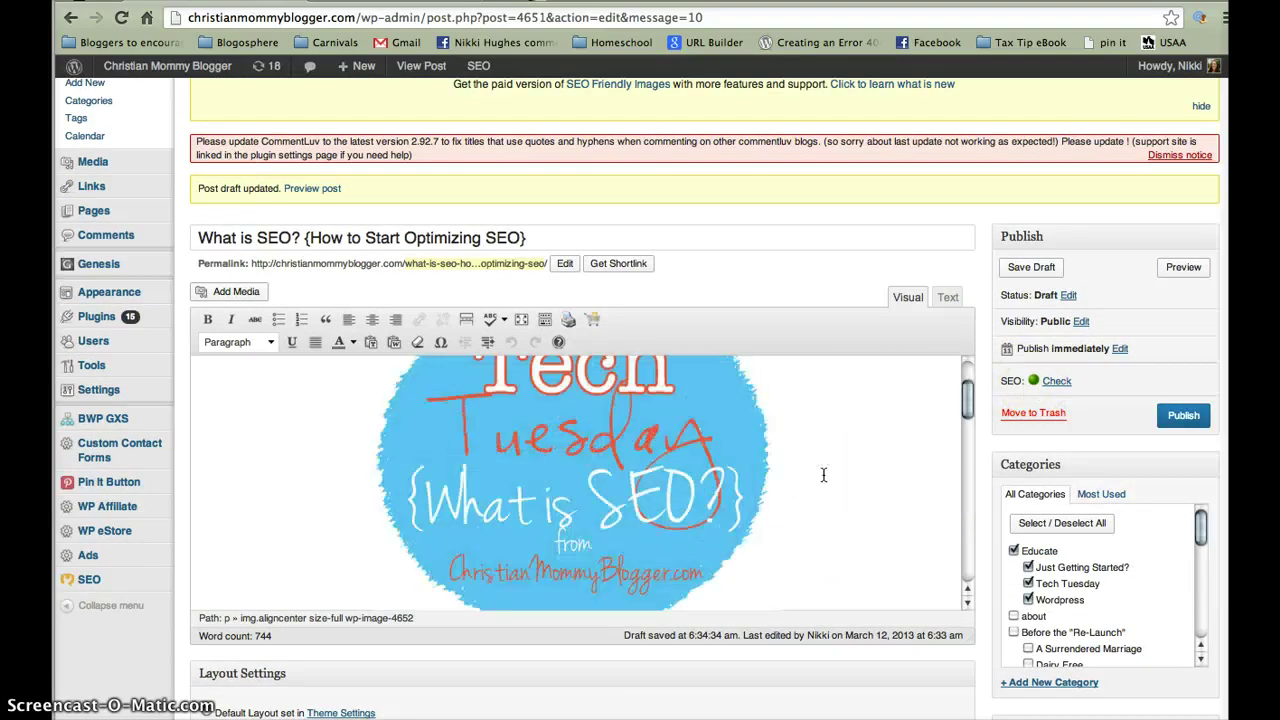
scroll(823, 474, up, 1)
click(652, 556)
click(383, 372)
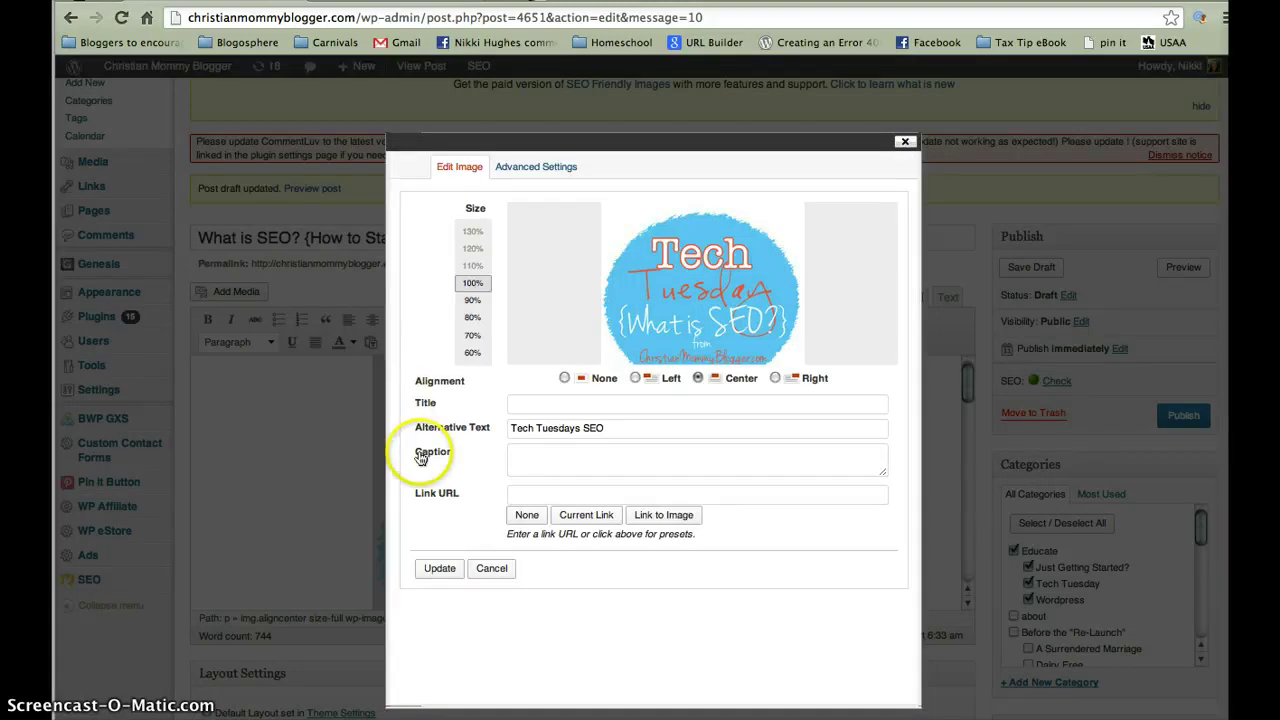
click(628, 429)
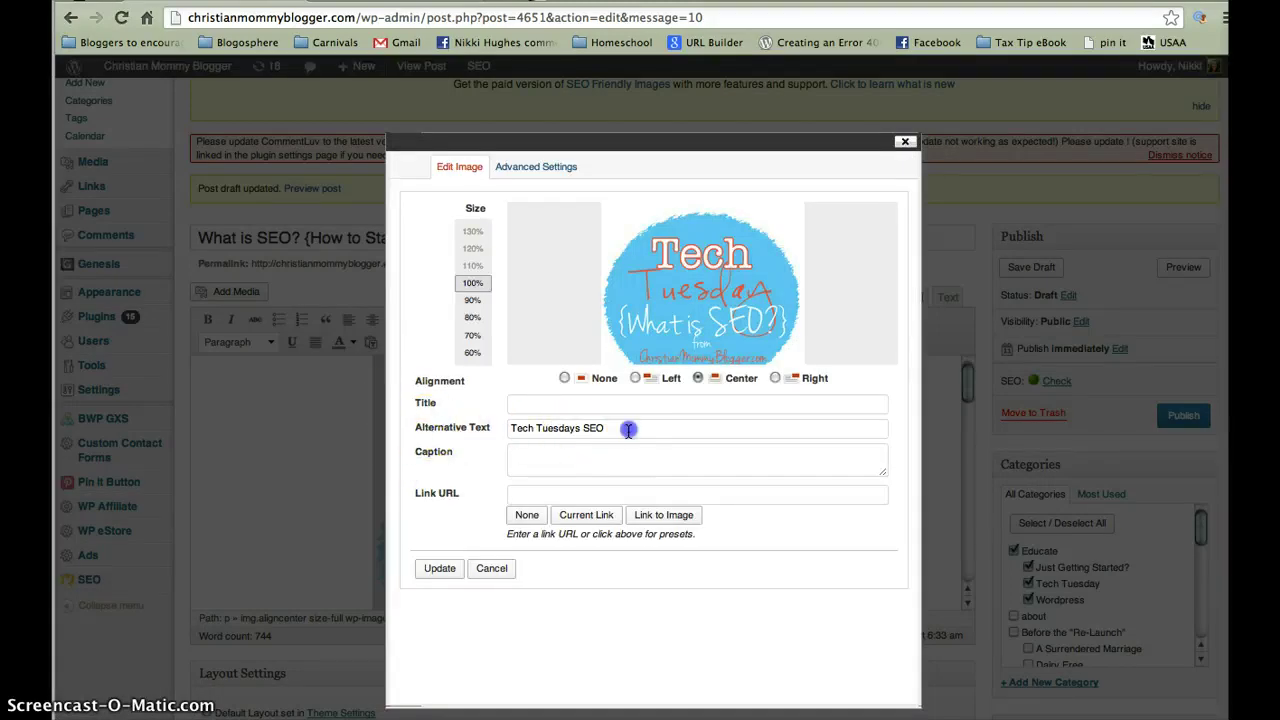
drag(628, 429, 459, 420)
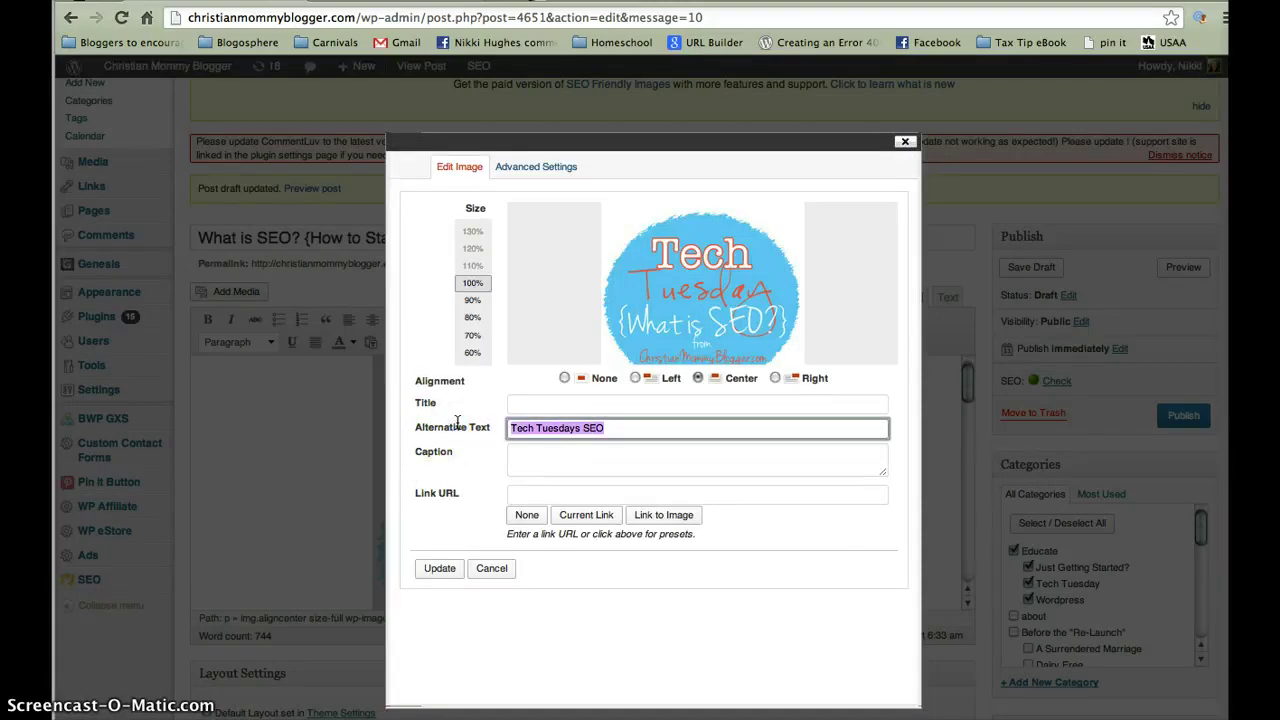
text(What is)
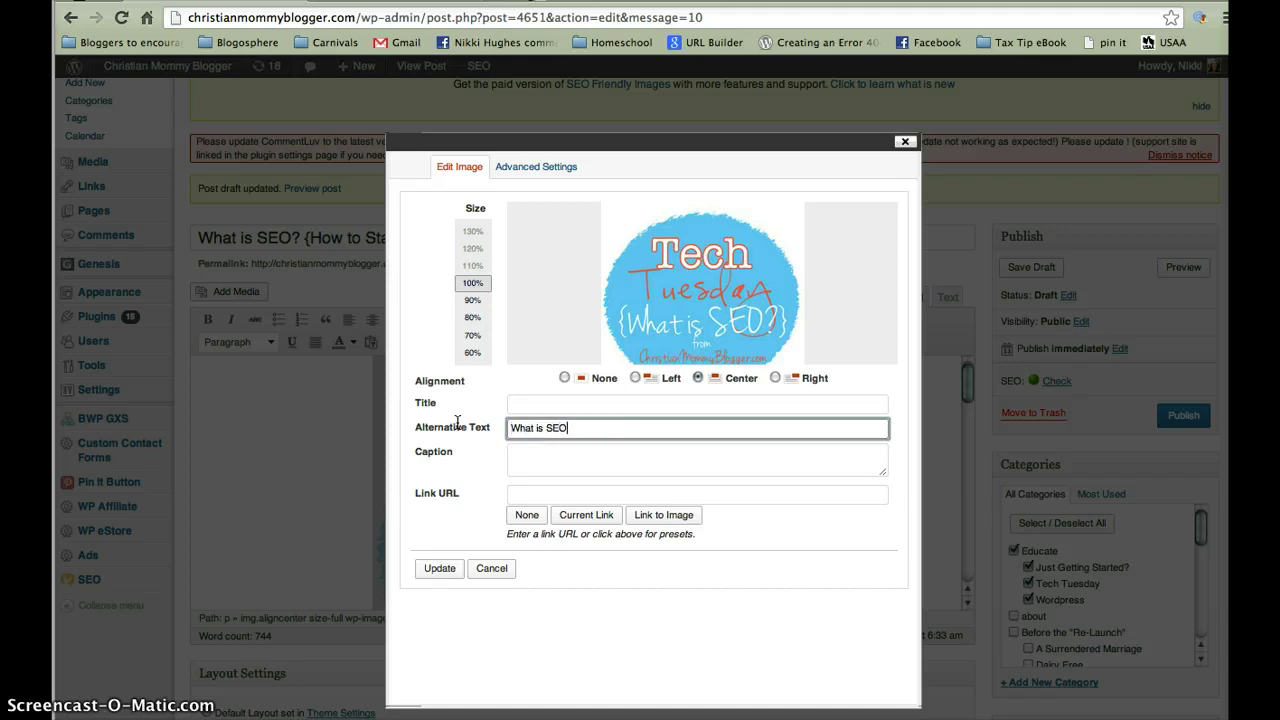
click(437, 568)
click(812, 478)
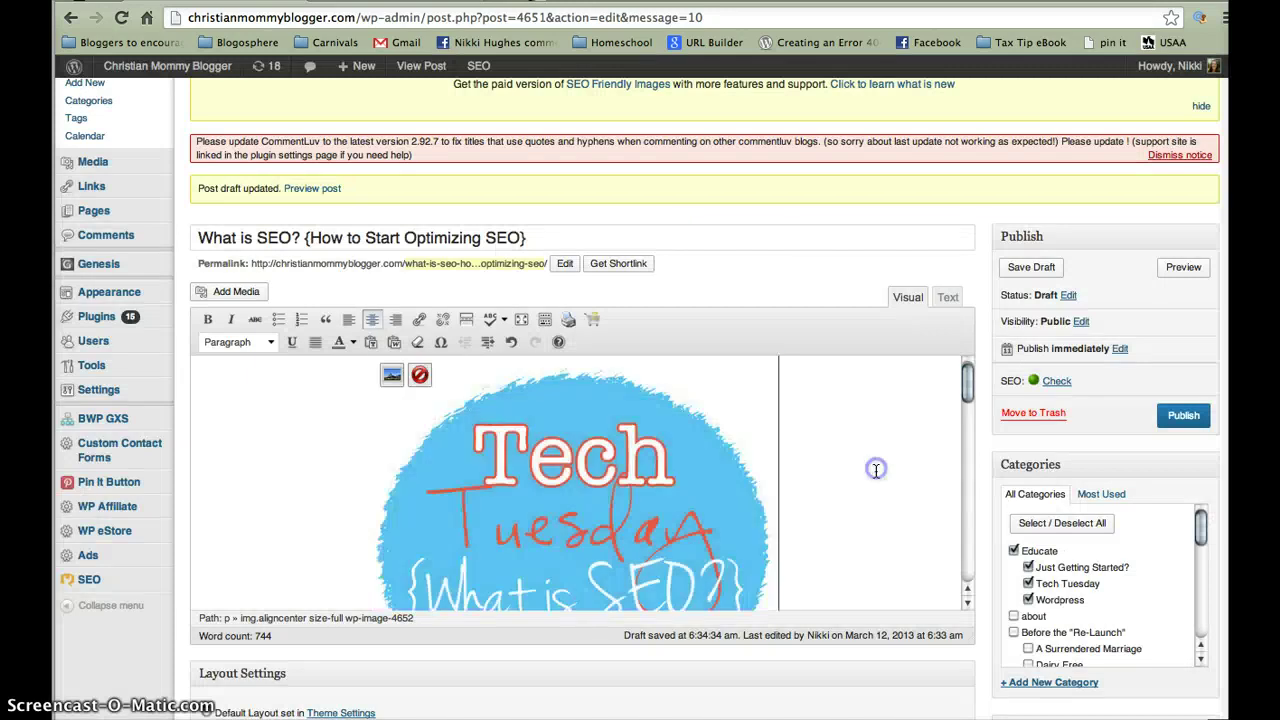
scroll(876, 471, down, 2)
scroll(876, 471, down, 2)
scroll(876, 471, up, 3)
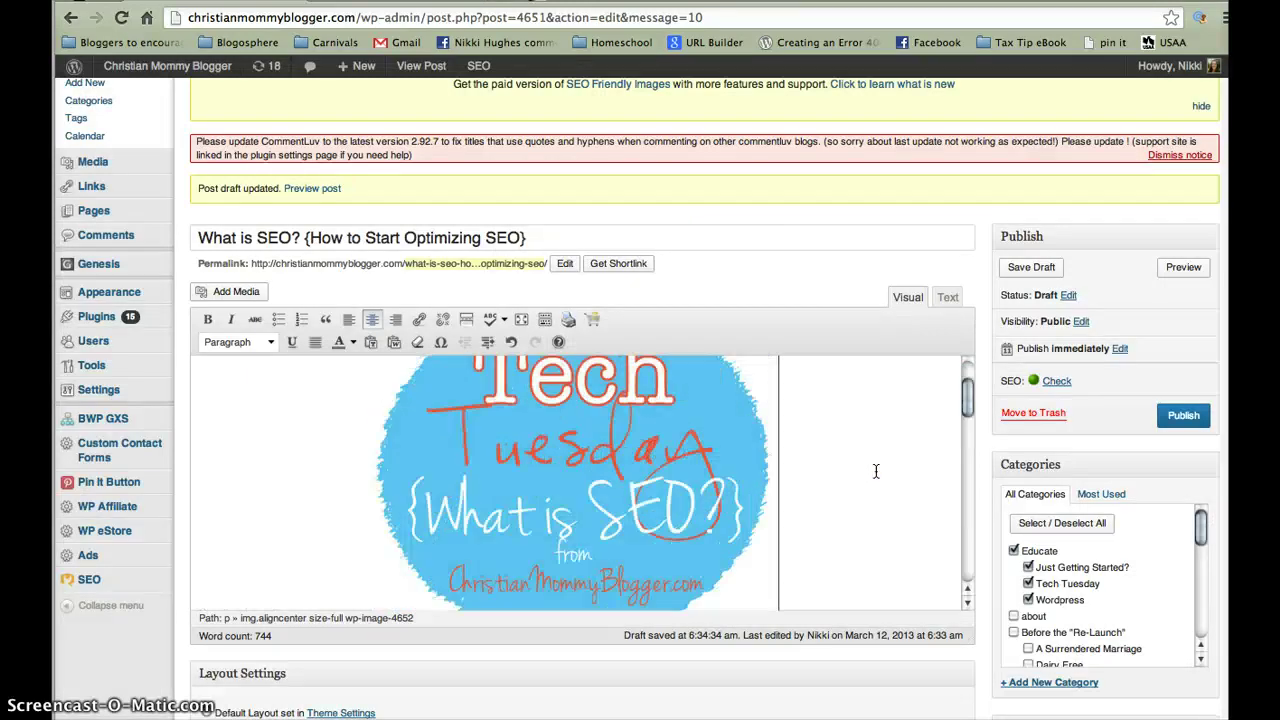